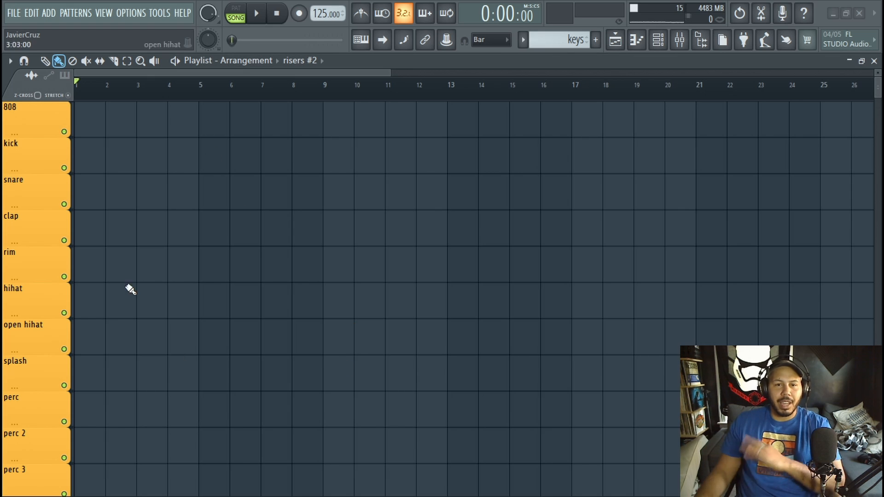
# Look over the channel rack's instrument list, close it, and bring up the mixer.
pyautogui.click(658, 39)
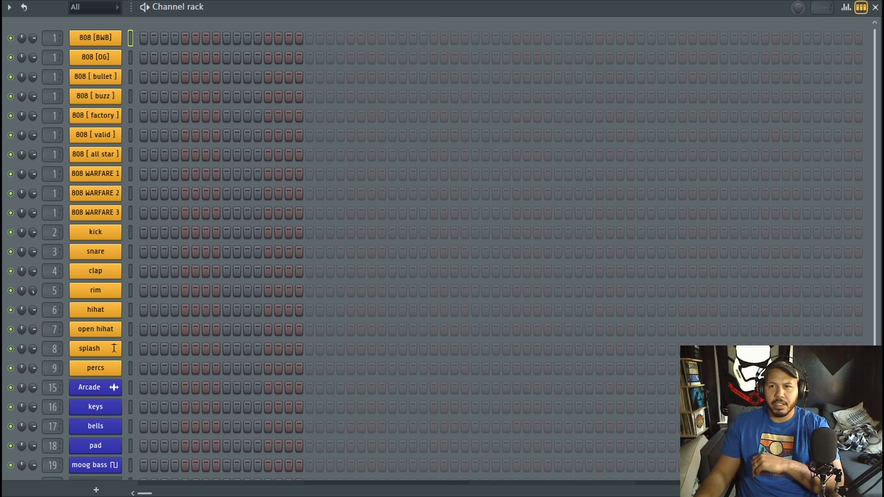
pyautogui.click(875, 7)
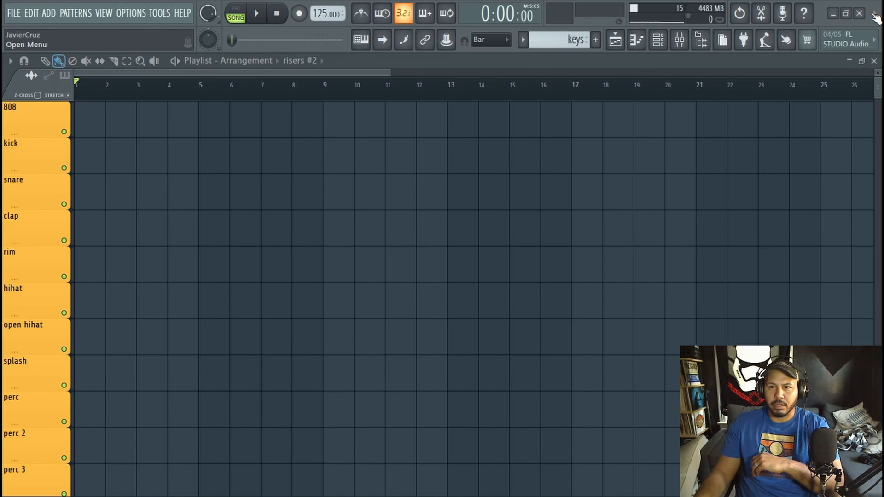
pyautogui.click(678, 46)
pyautogui.doubleClick(493, 153)
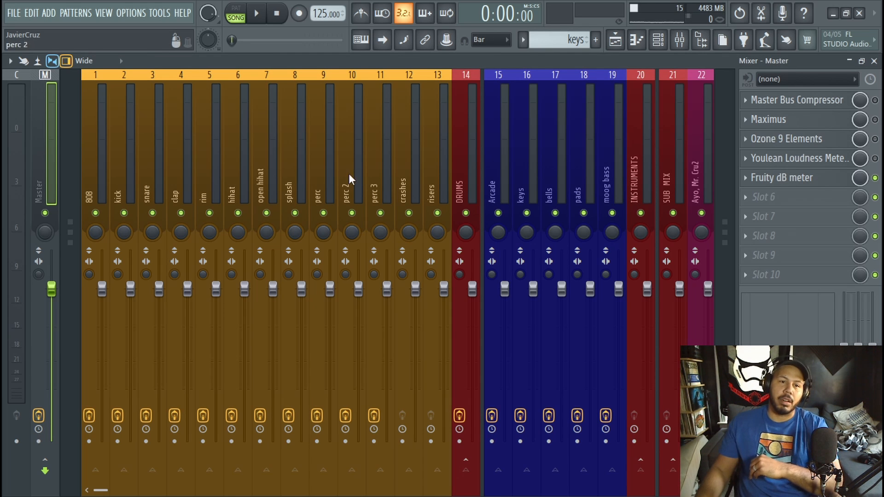
# Examine the effect chains and routing of the 808, kick, snare and DRUMS mixer tracks.
pyautogui.click(94, 141)
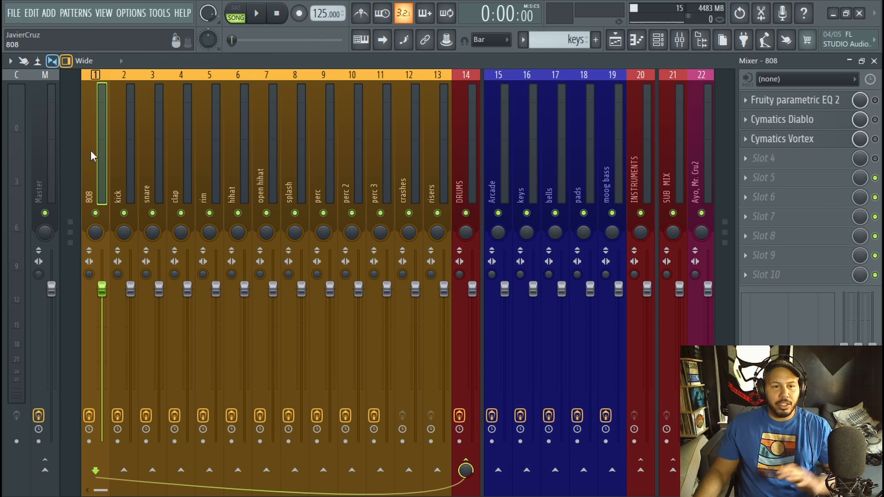
pyautogui.press('Right')
pyautogui.press('Right')
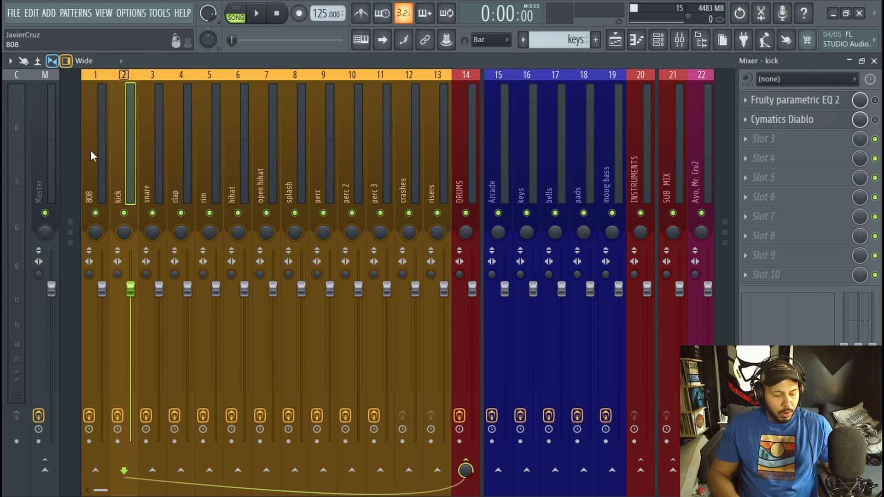
pyautogui.press('Left')
pyautogui.press('Left')
pyautogui.press('Right')
pyautogui.press('Right')
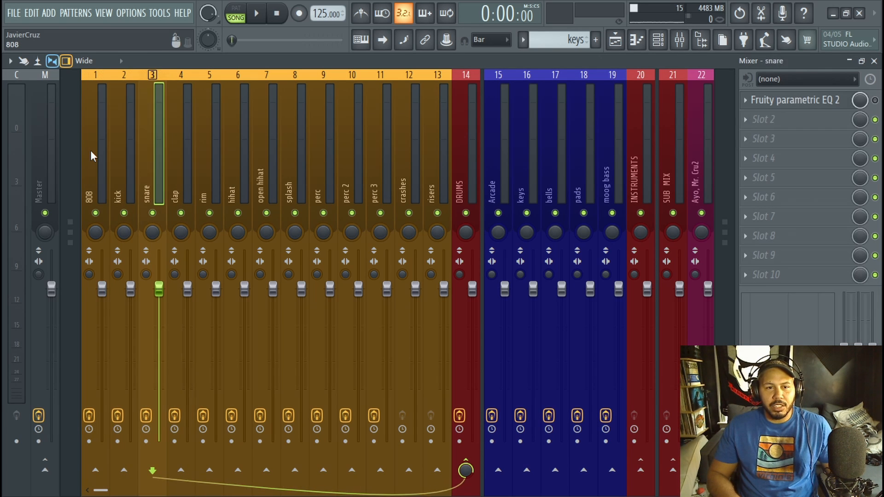
pyautogui.press('Left')
pyautogui.press('Left')
pyautogui.press('Right')
pyautogui.press('Right')
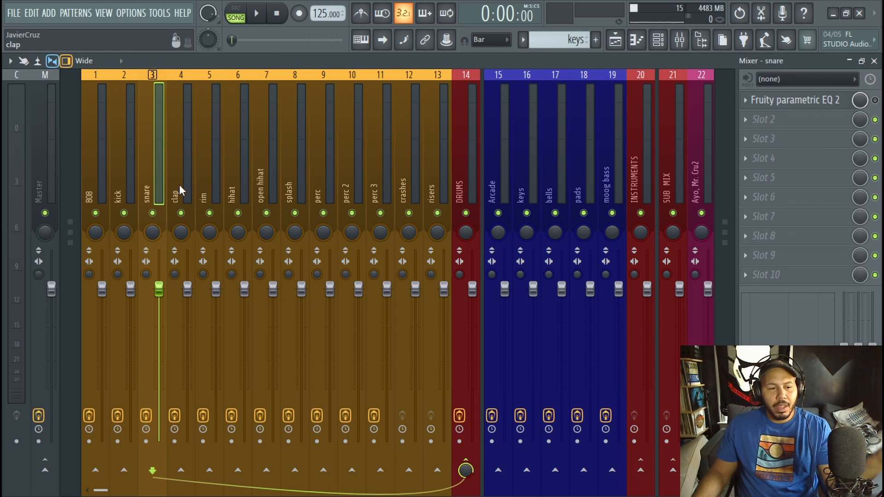
pyautogui.click(464, 148)
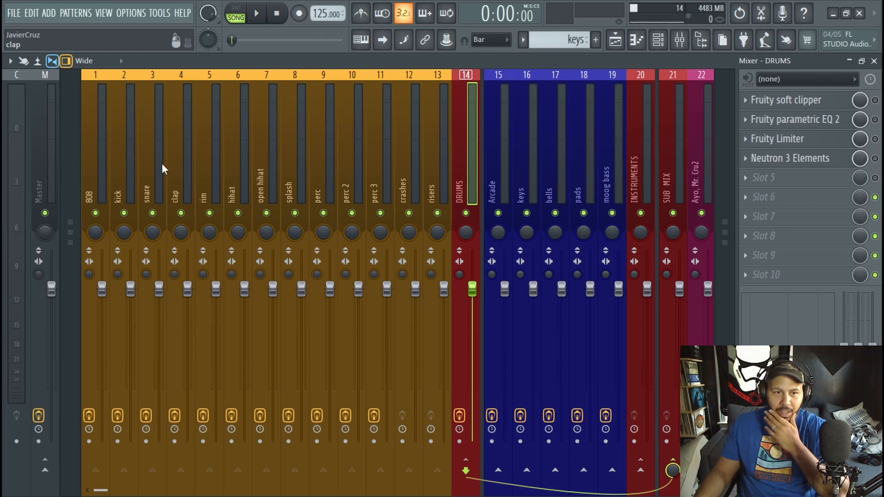
pyautogui.click(96, 170)
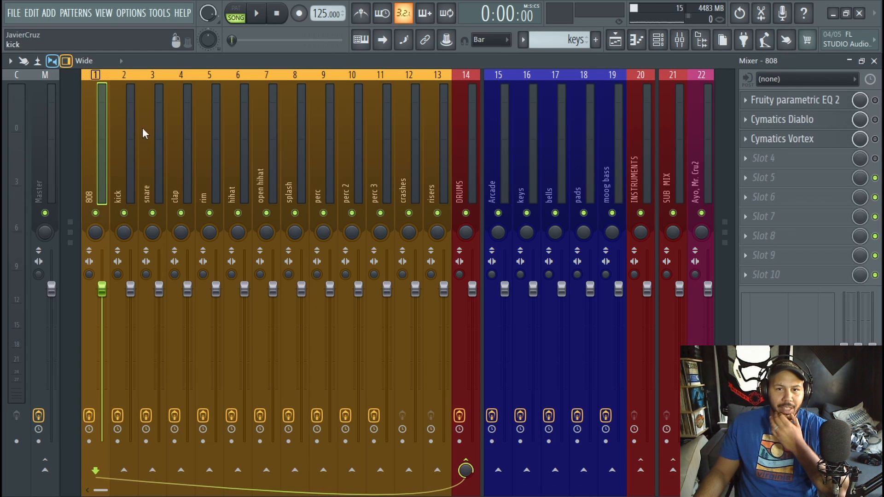
# Show the channel rack over the mixer and shrink its window to display only 16 steps.
pyautogui.click(658, 40)
pyautogui.scroll(-2, 126, 282)
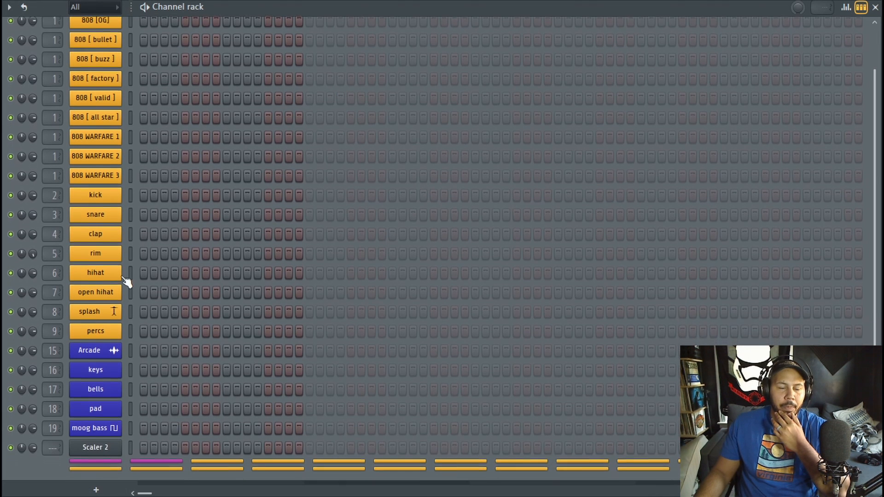
pyautogui.scroll(2, 186, 187)
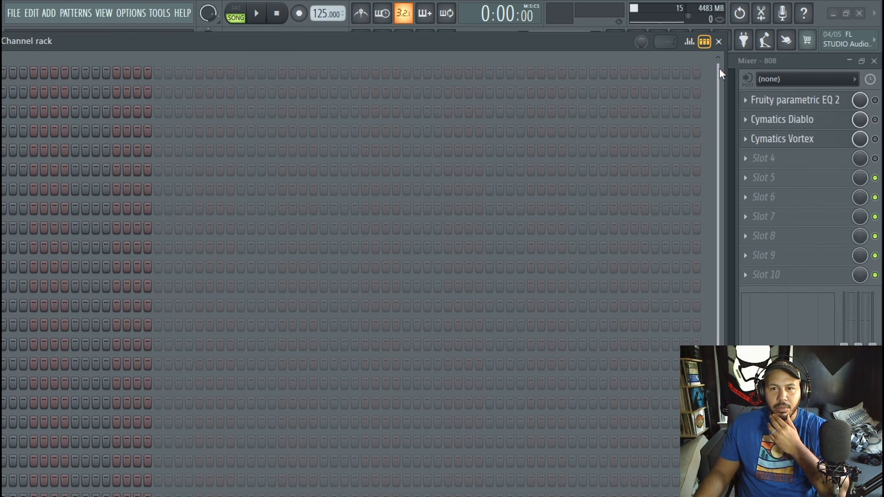
pyautogui.moveTo(727, 69); pyautogui.dragTo(675, 85)
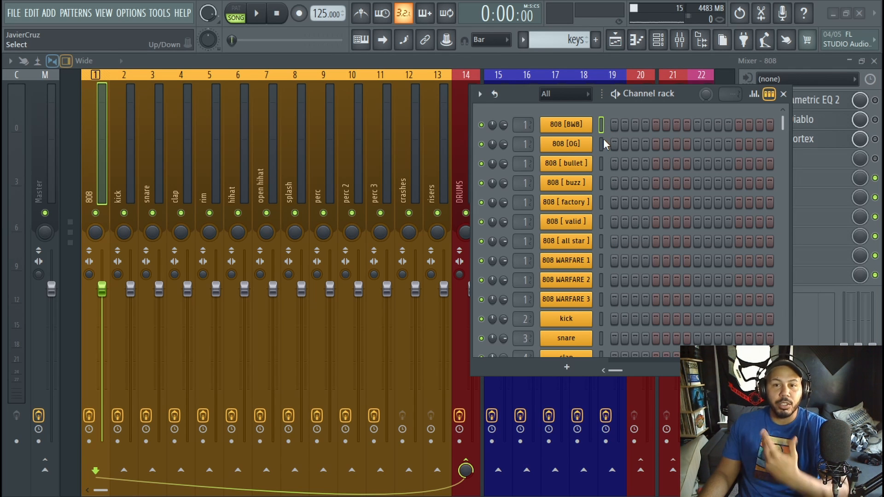
# Place notes on steps 2, 8 and 13 of the 808 [BWB] channel and move them to 808 [OG] with cut and paste.
pyautogui.click(738, 125)
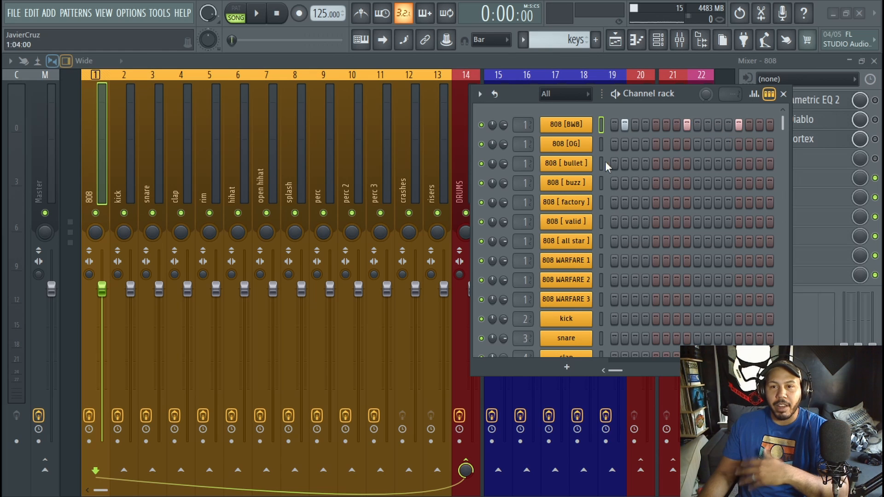
pyautogui.rightClick(573, 124)
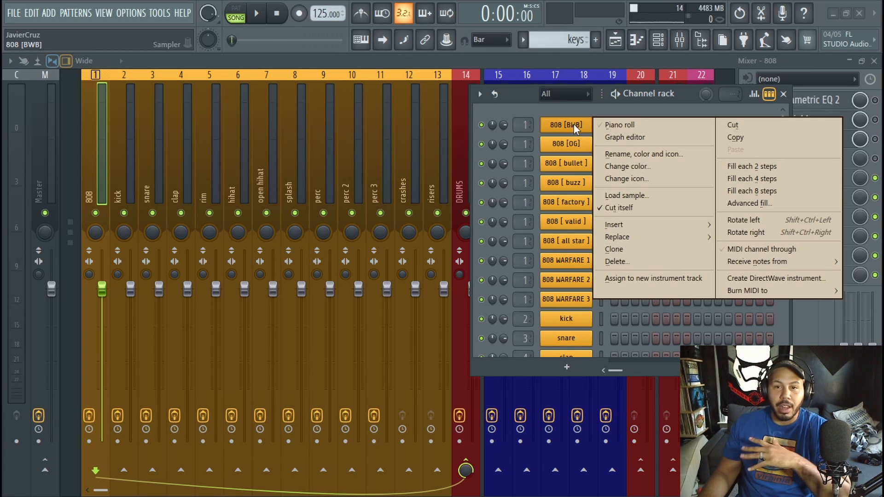
pyautogui.click(733, 126)
pyautogui.rightClick(570, 143)
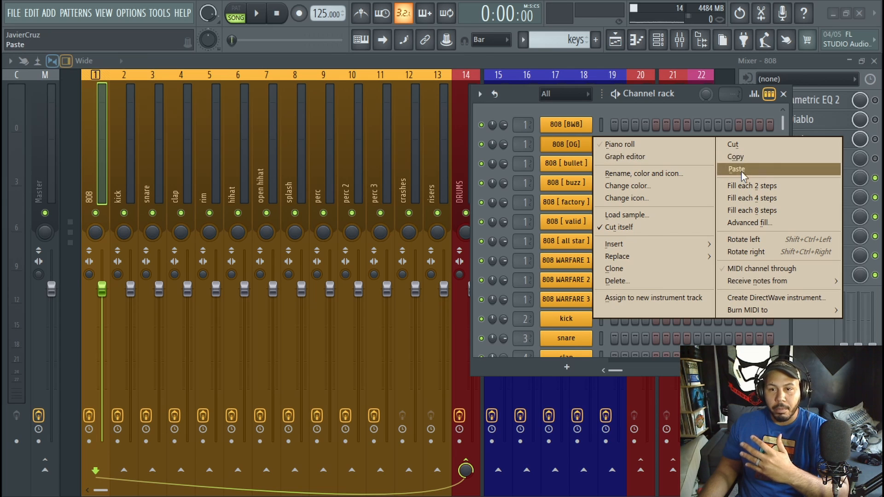
pyautogui.click(742, 169)
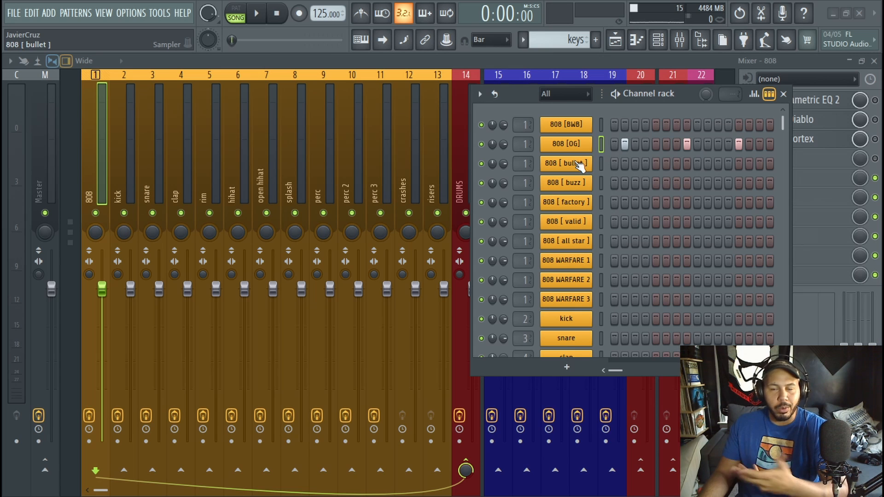
# Cut the notes from the 808 [OG] channel.
pyautogui.rightClick(579, 143)
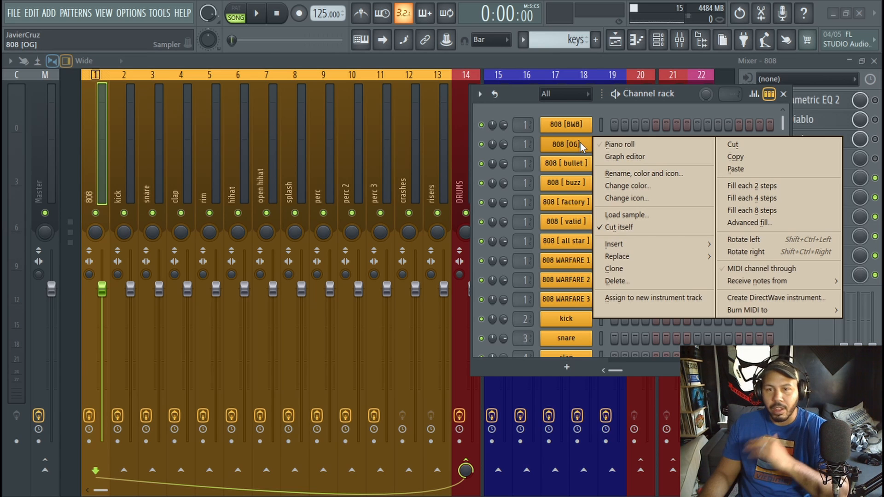
pyautogui.click(757, 144)
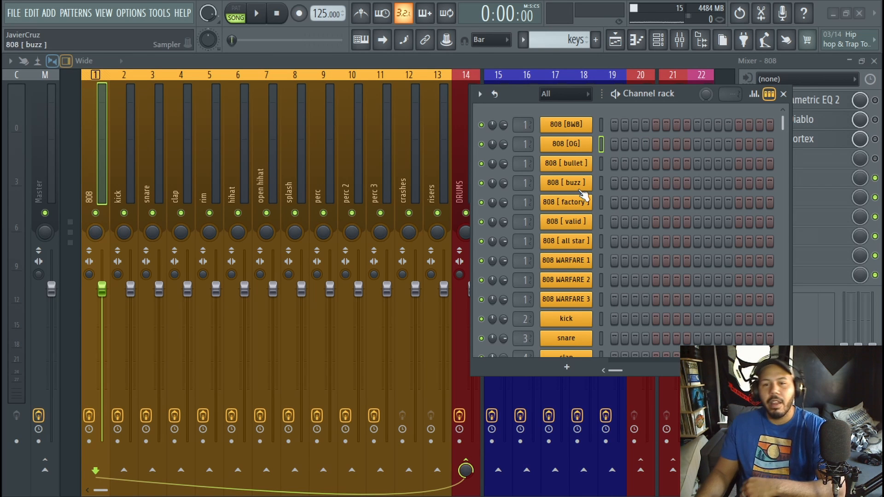
# Look over the drum channels below the 808s, selecting the kick and the hihat channel in turn.
pyautogui.scroll(-1, 580, 319)
pyautogui.scroll(-5, 583, 322)
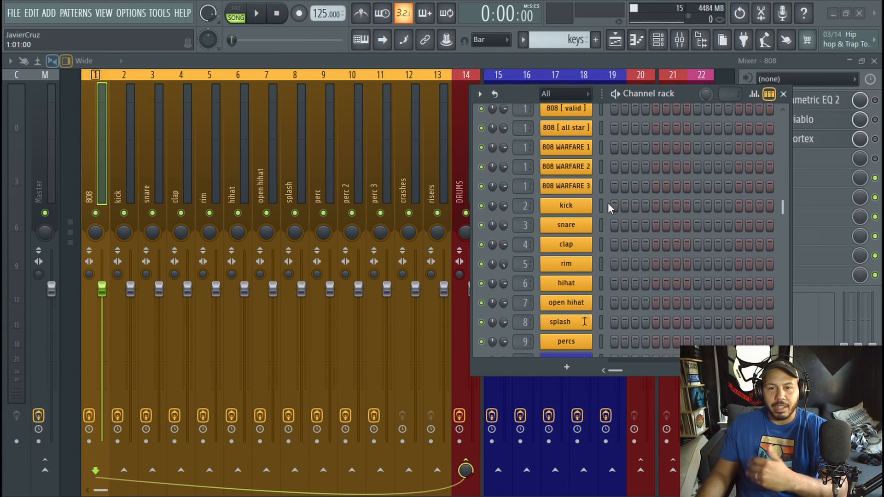
pyautogui.click(601, 205)
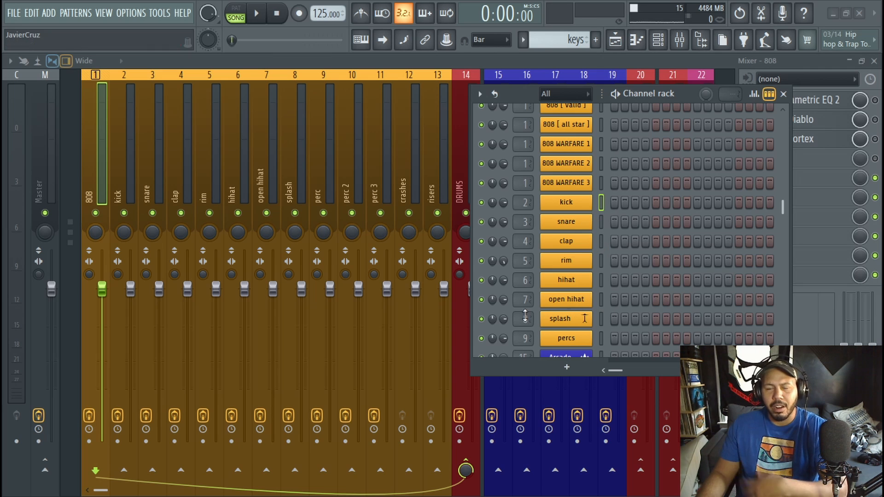
pyautogui.scroll(-3, 597, 312)
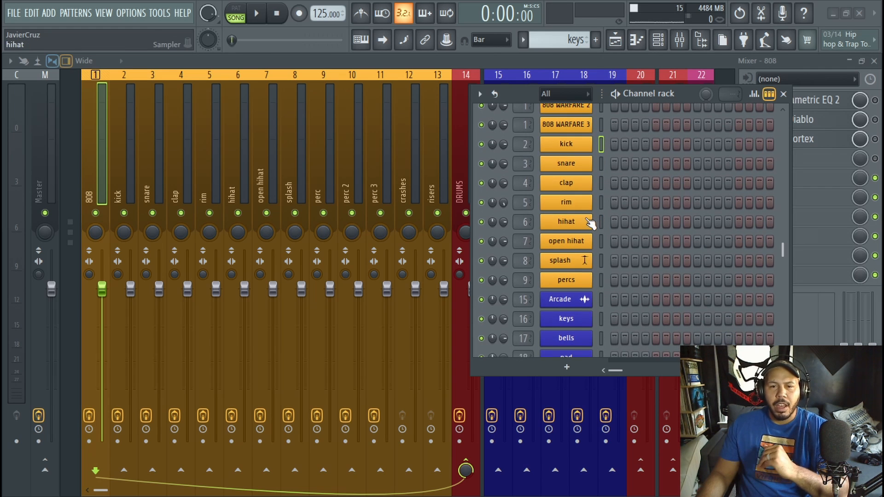
pyautogui.click(601, 223)
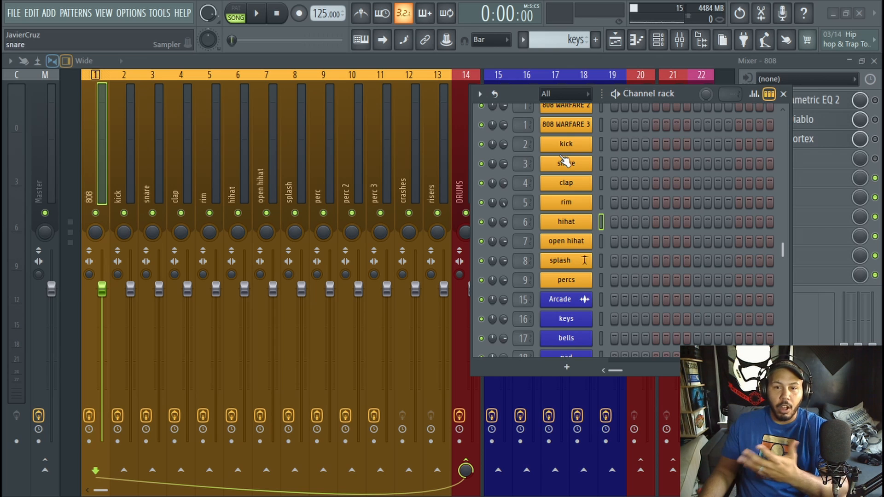
# Inspect the kick, snare and clap channels' sampler settings and audition each channel's sample.
pyautogui.click(571, 143)
pyautogui.moveTo(646, 118); pyautogui.dragTo(165, 62)
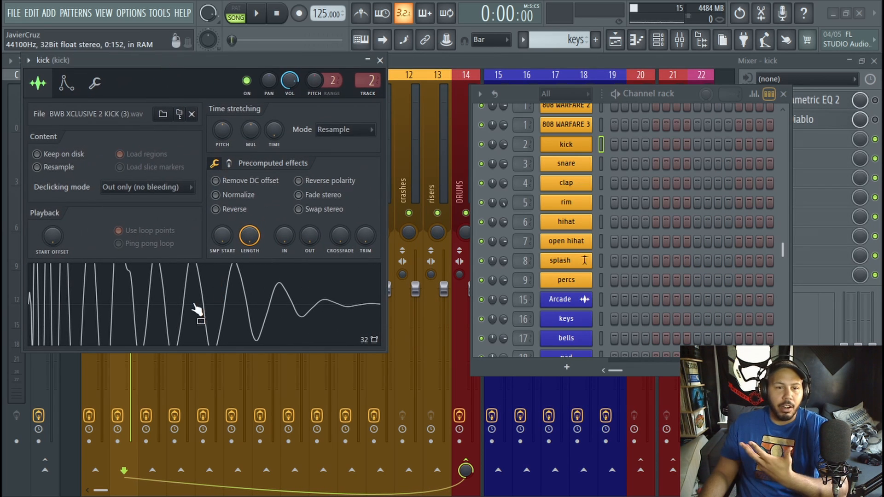
pyautogui.click(282, 302)
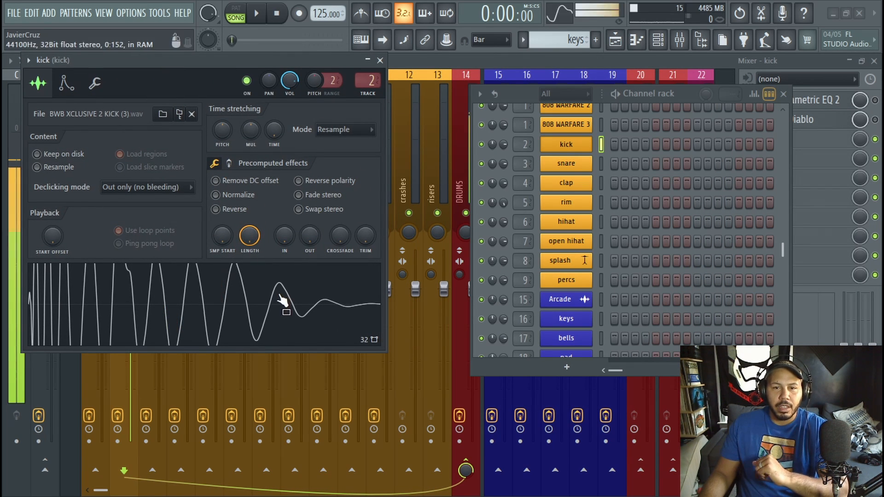
pyautogui.click(563, 165)
pyautogui.click(545, 327)
pyautogui.press('Escape')
pyautogui.click(564, 183)
pyautogui.click(573, 364)
pyautogui.press('Escape')
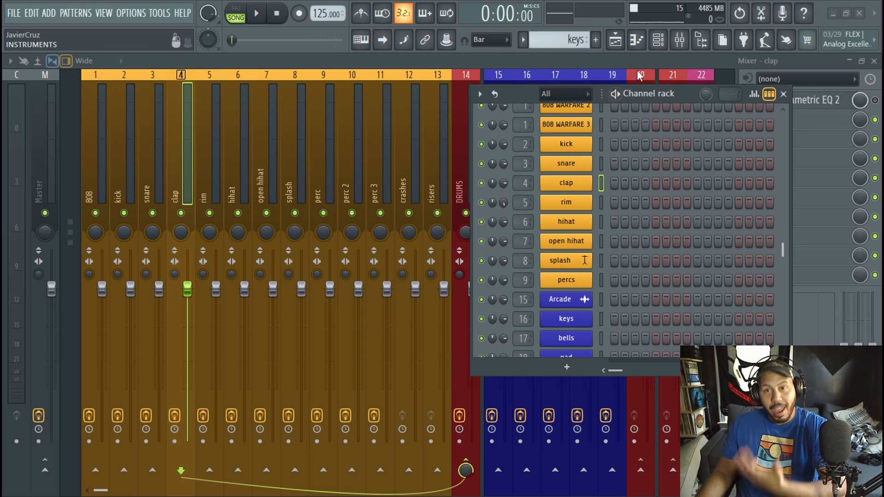
# Show the browser and expand the Open Hihats folder of the Famous Chili Drum Kit in Total Drum Kits.
pyautogui.click(702, 41)
pyautogui.scroll(-3, 59, 310)
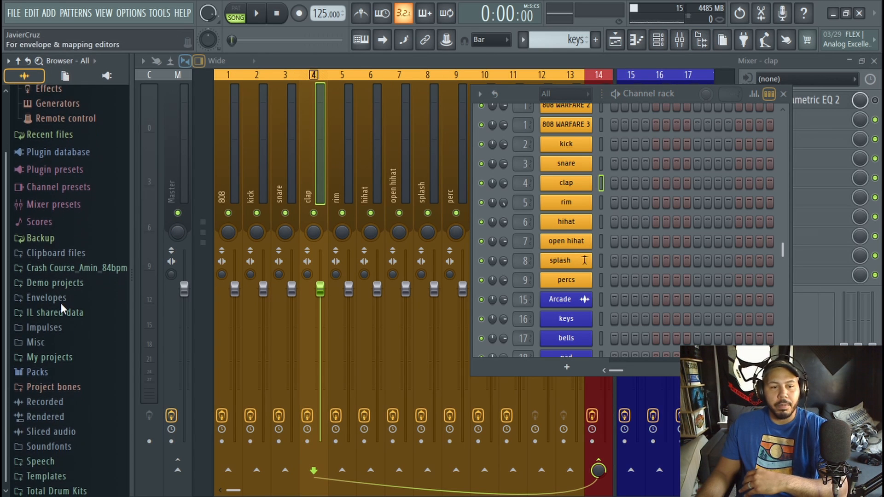
pyautogui.click(48, 489)
pyautogui.scroll(-10, 59, 420)
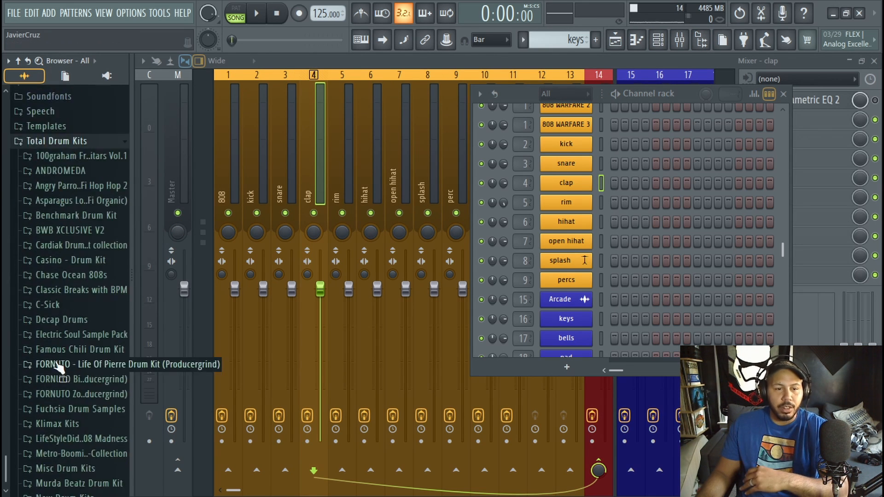
pyautogui.click(69, 192)
pyautogui.click(62, 297)
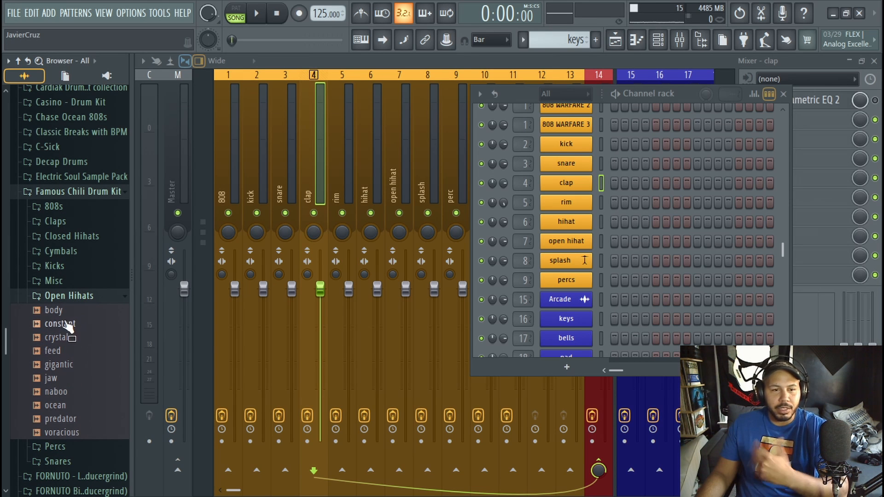
# Expand the kit's Kicks folder and audition the corellia, destruct and rebel samples.
pyautogui.click(55, 280)
pyautogui.click(54, 266)
pyautogui.click(58, 294)
pyautogui.click(59, 321)
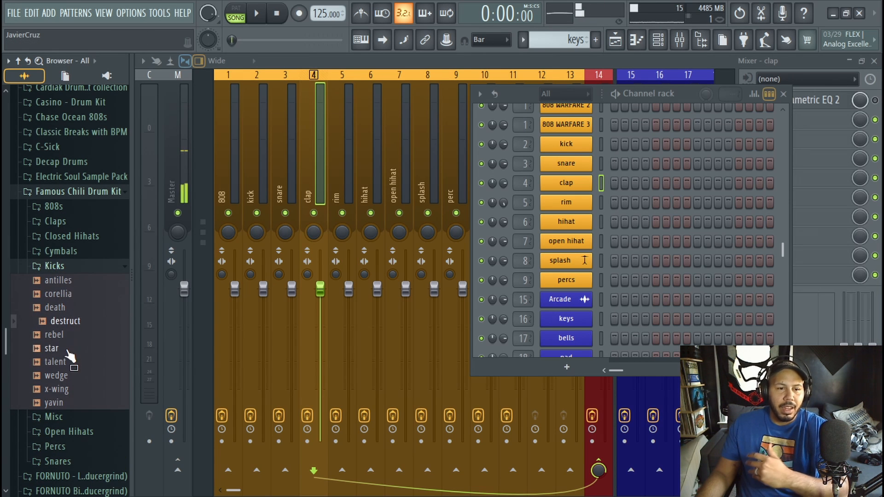
pyautogui.click(59, 335)
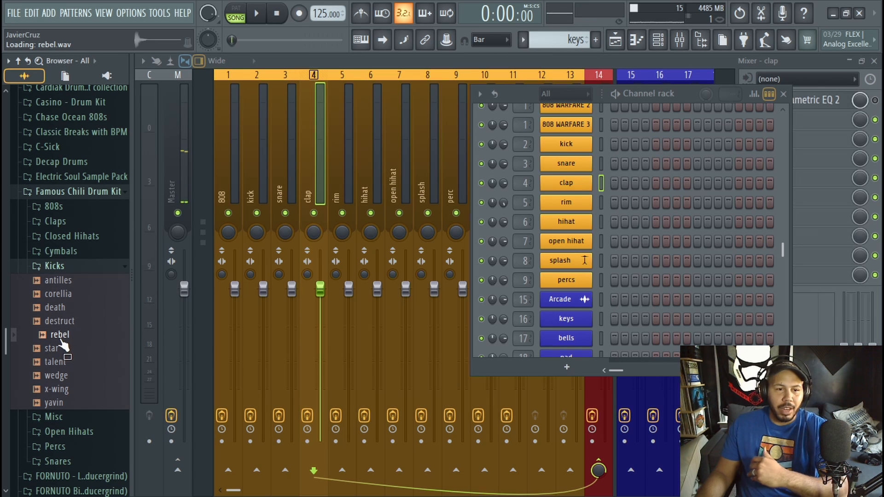
pyautogui.moveTo(60, 343); pyautogui.dragTo(92, 343)
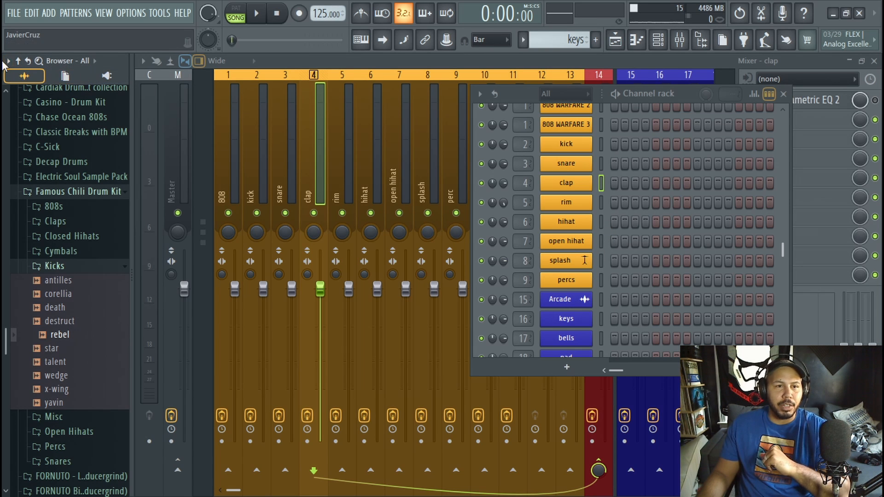
# Reposition the channel rack and open the percs channel's FPC drum pads over the mixer.
pyautogui.moveTo(687, 94); pyautogui.dragTo(621, 87)
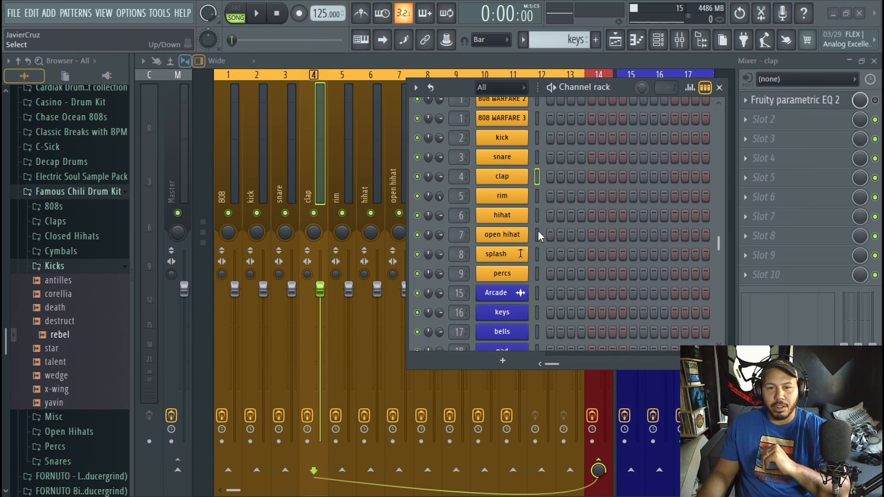
pyautogui.click(500, 273)
pyautogui.moveTo(649, 147); pyautogui.dragTo(418, 115)
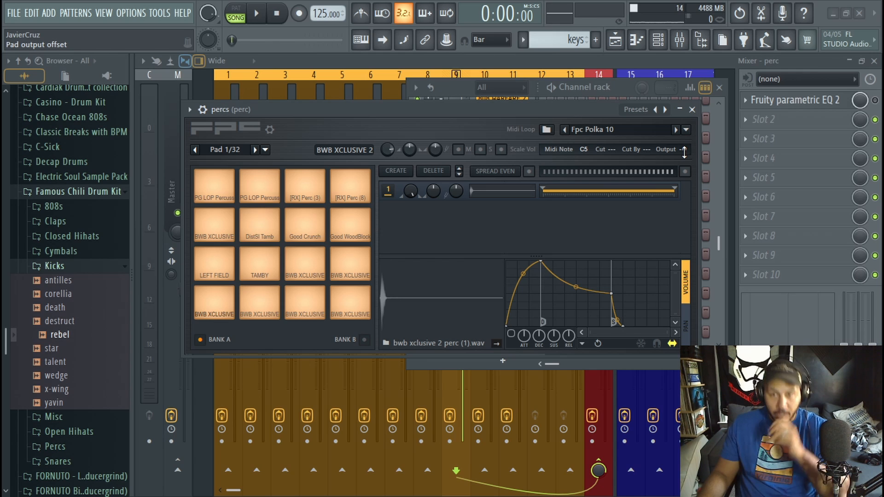
# Audition several percussion pads in bank A of the FPC, including LEFT FIELD and Good WoodBlock.
pyautogui.click(213, 313)
pyautogui.click(261, 306)
pyautogui.click(353, 306)
pyautogui.click(345, 272)
pyautogui.click(207, 262)
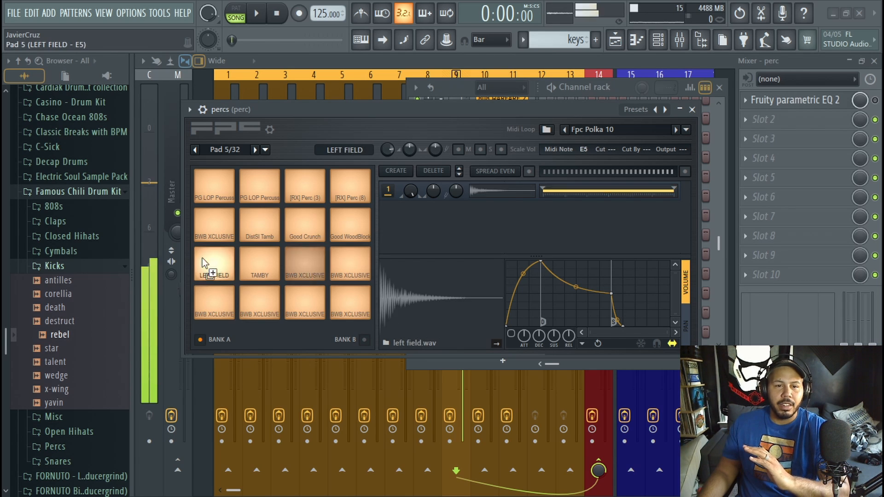
pyautogui.click(214, 226)
pyautogui.click(343, 225)
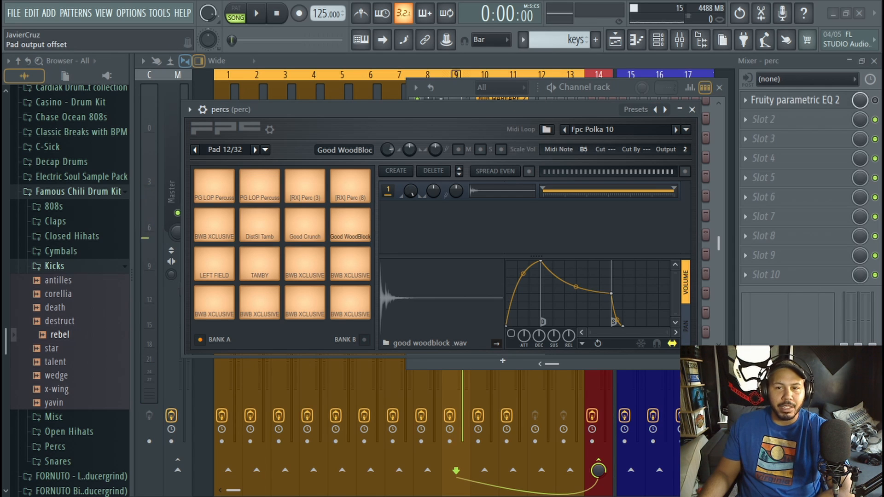
# Reposition the FPC window, audition more bank A pads including TAMBY, BWB XCLUSIVE and Good Crunch, and close it.
pyautogui.moveTo(356, 114); pyautogui.dragTo(367, 149)
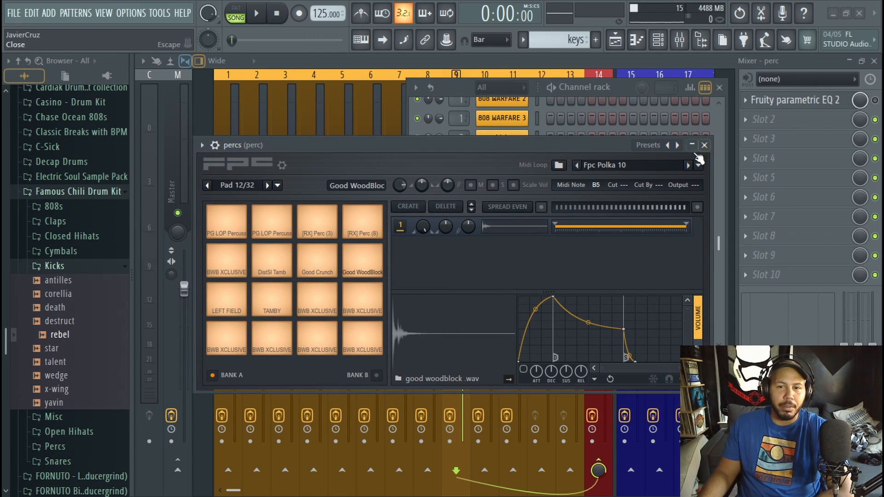
pyautogui.click(278, 351)
pyautogui.click(278, 351)
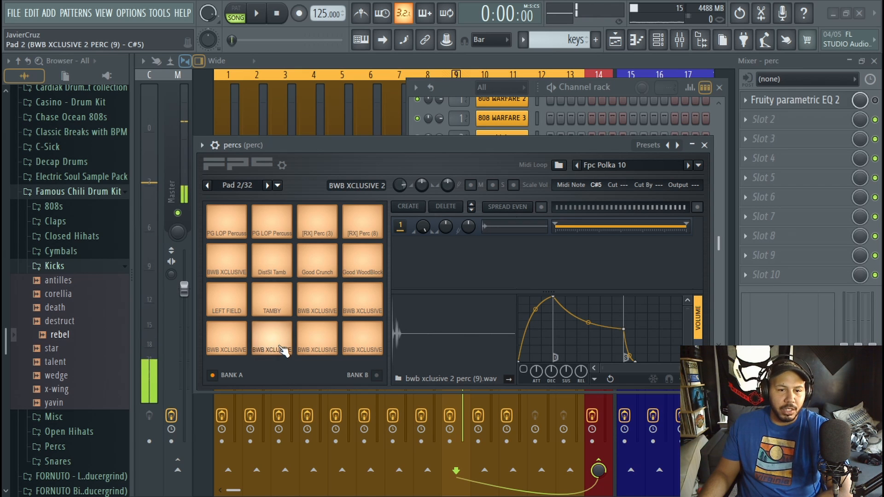
pyautogui.click(282, 308)
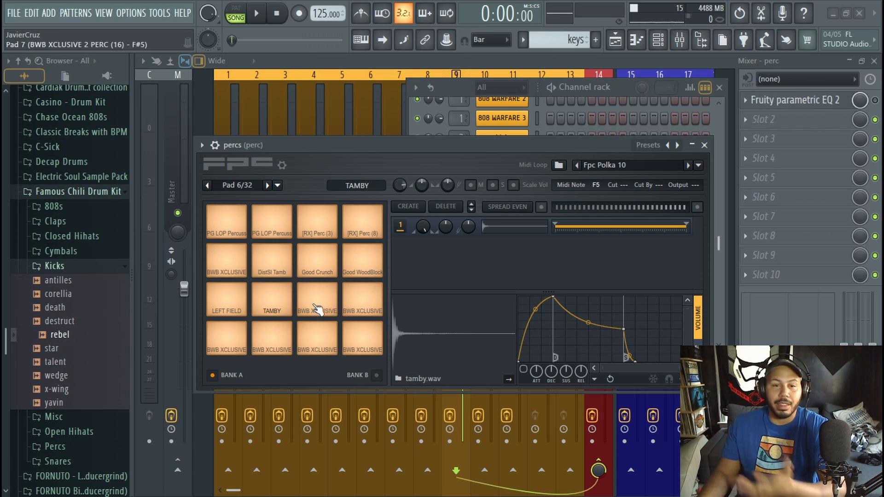
pyautogui.click(363, 300)
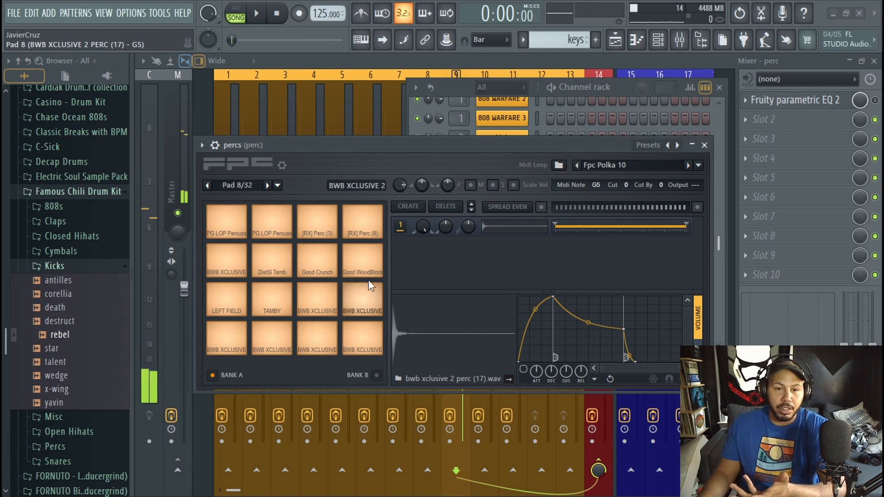
pyautogui.click(363, 221)
pyautogui.click(317, 221)
pyautogui.click(317, 267)
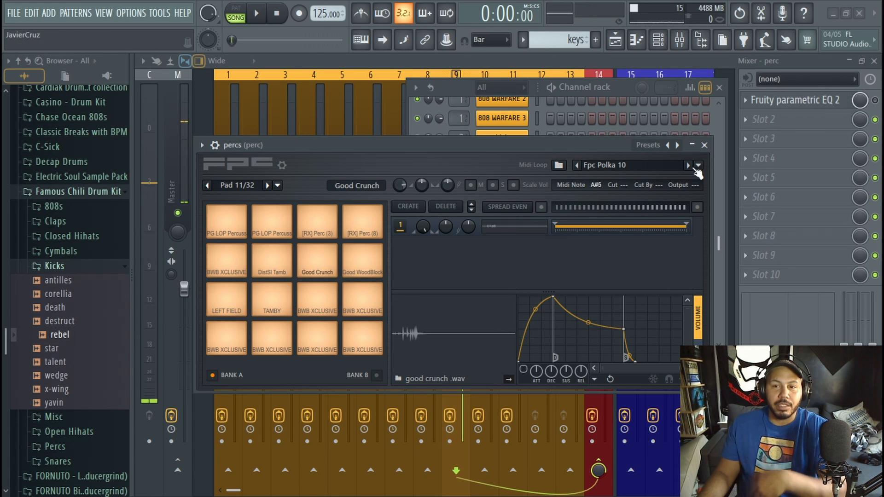
pyautogui.click(705, 146)
# View the instruments loaded on the keys and bells channels of the channel rack, closing each one after viewing.
pyautogui.scroll(-5, 516, 269)
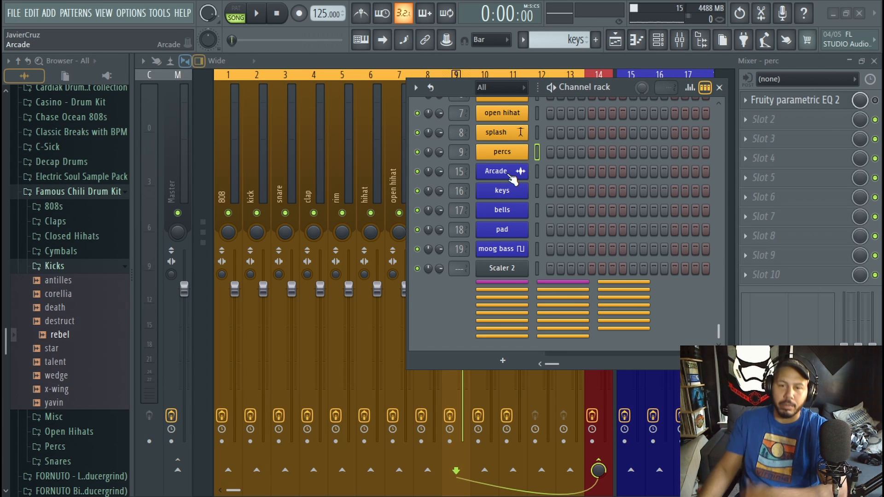
pyautogui.click(502, 190)
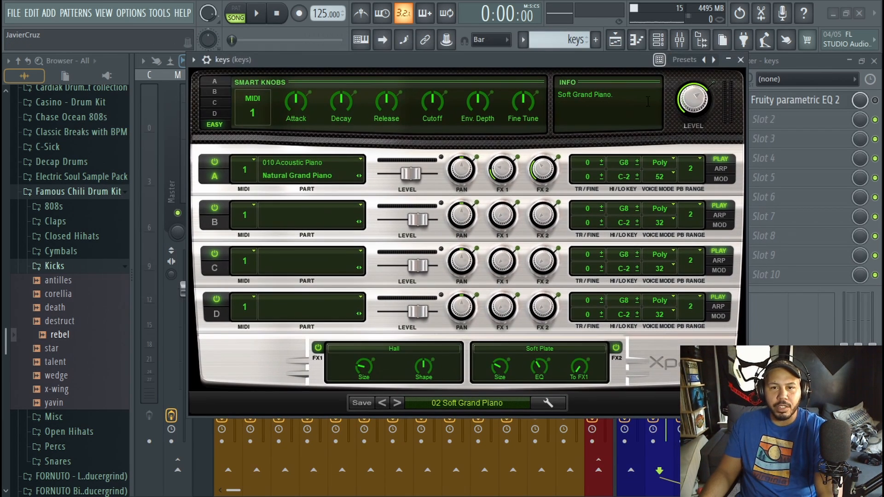
pyautogui.click(740, 60)
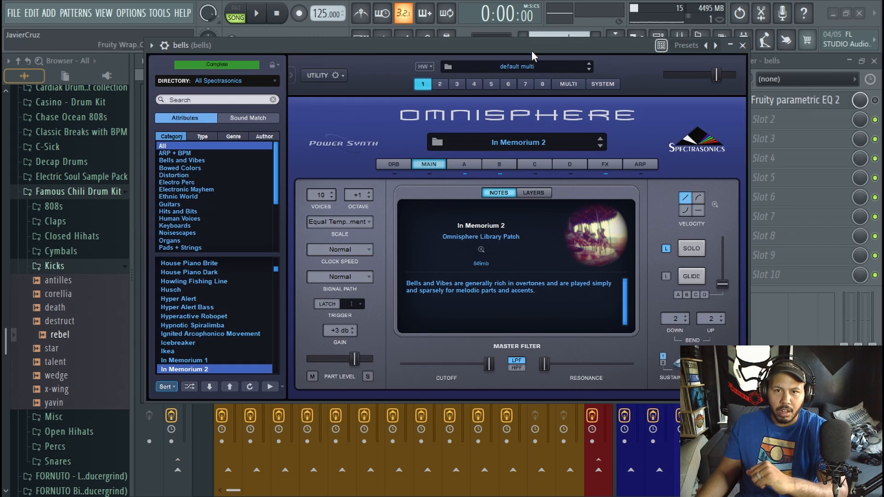
pyautogui.moveTo(637, 45); pyautogui.dragTo(680, 76)
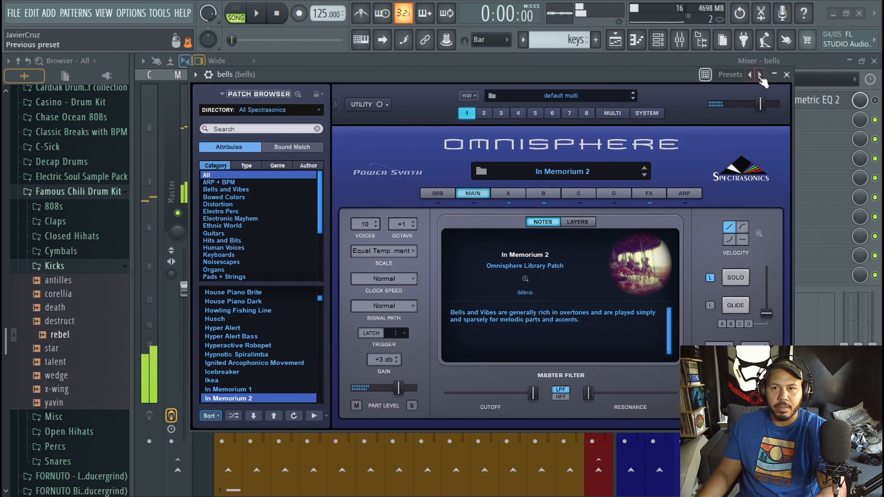
pyautogui.click(787, 74)
# Select the pad and moog bass channels and open Scaler 2 to view its scales page, closing it when done.
pyautogui.click(537, 229)
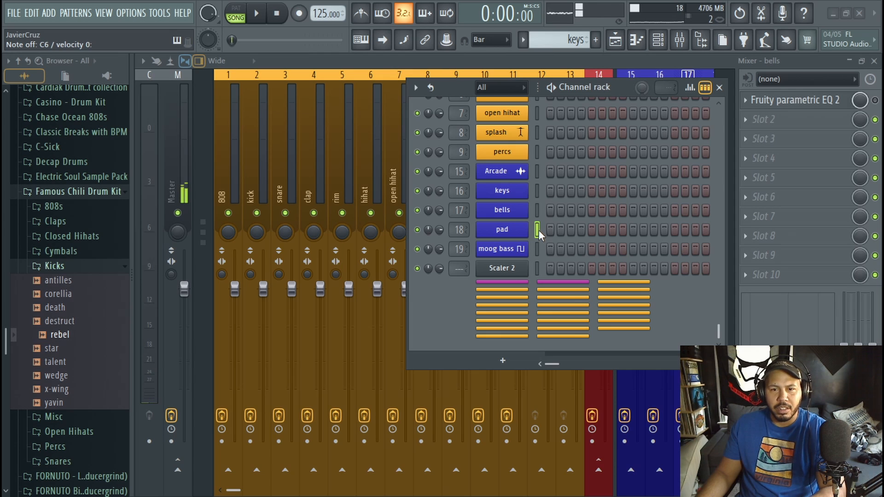
pyautogui.click(537, 249)
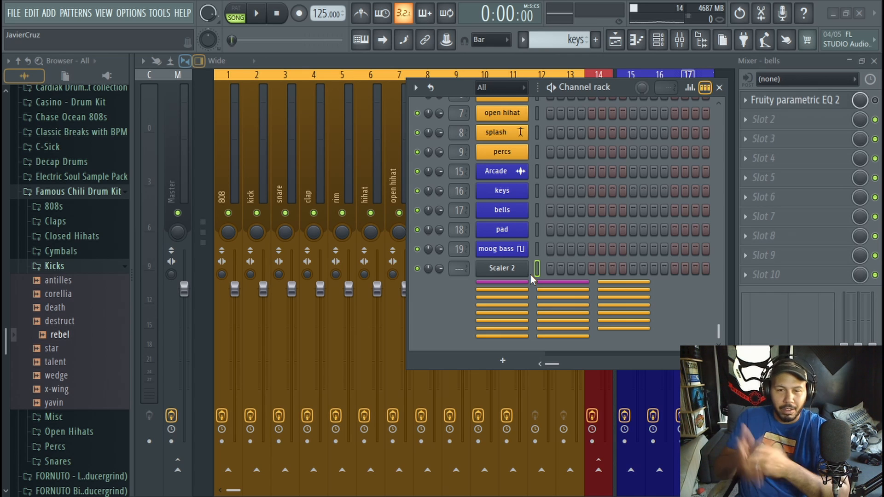
pyautogui.click(505, 275)
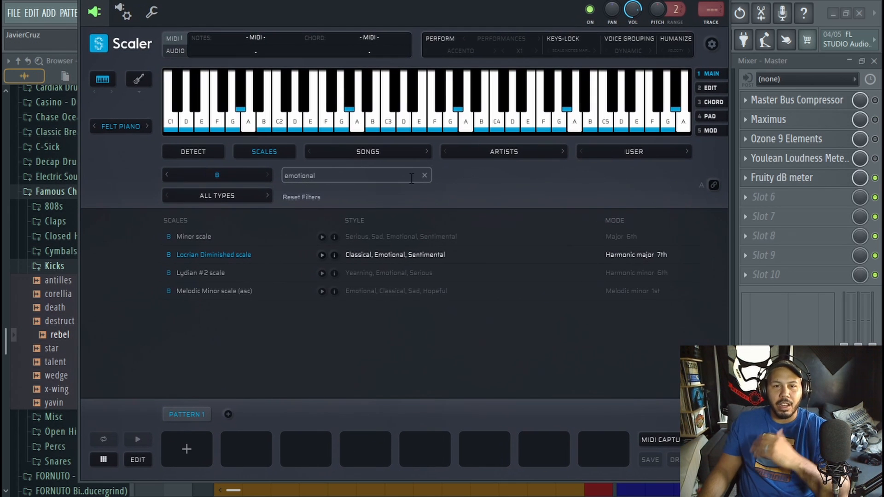
pyautogui.moveTo(559, 17); pyautogui.dragTo(567, 36)
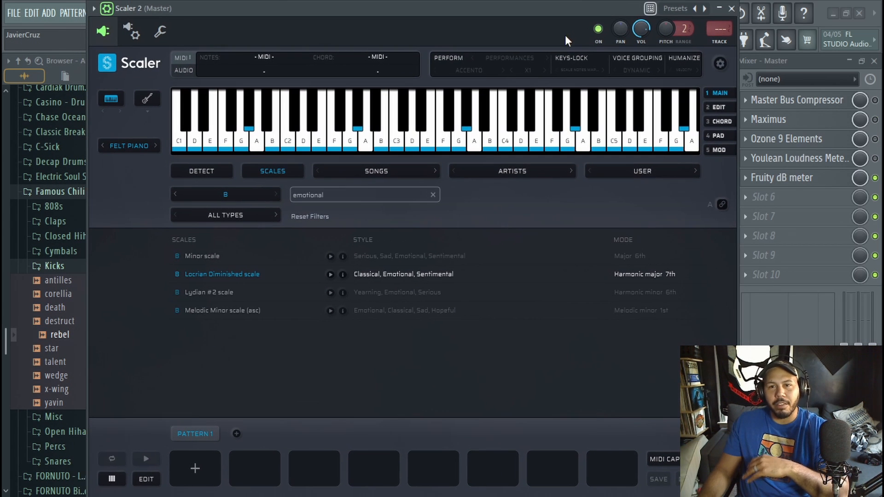
pyautogui.click(734, 10)
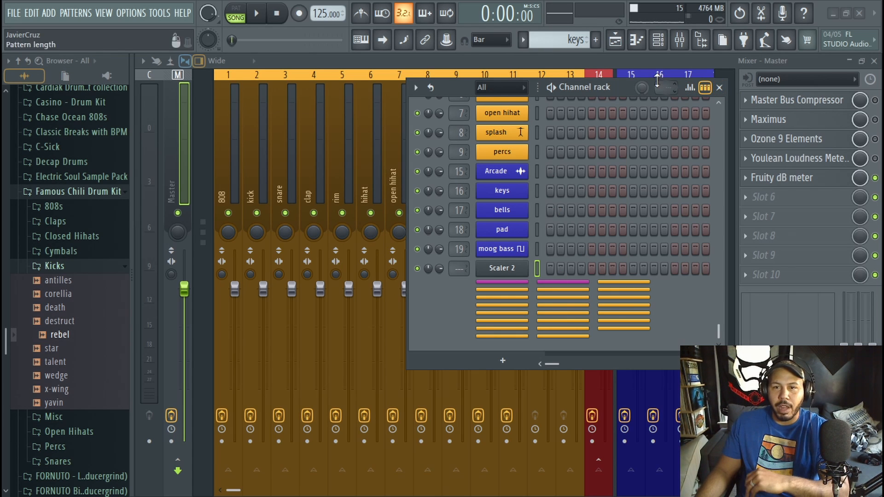
# Close the channel rack and select the risers insert on mixer track 13.
pyautogui.click(720, 88)
pyautogui.scroll(-3, 470, 170)
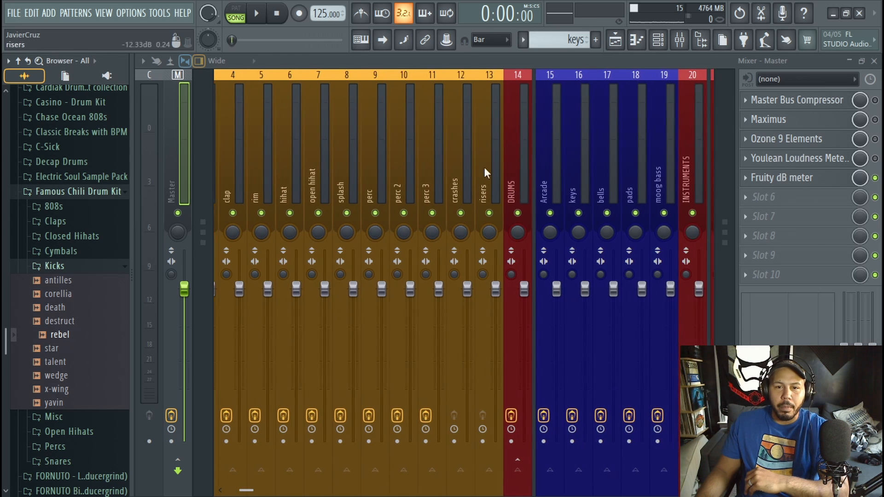
pyautogui.click(485, 157)
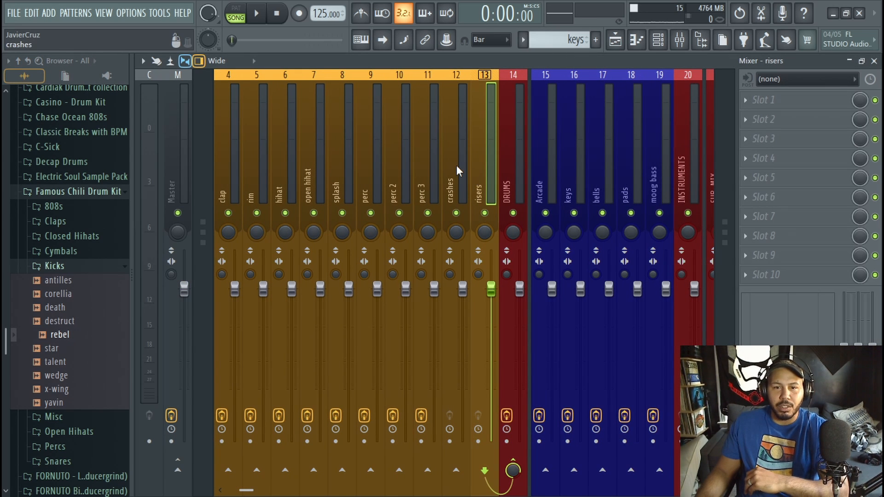
# Close the mixer to return to the playlist and audition the muted risers #5 clip.
pyautogui.click(874, 61)
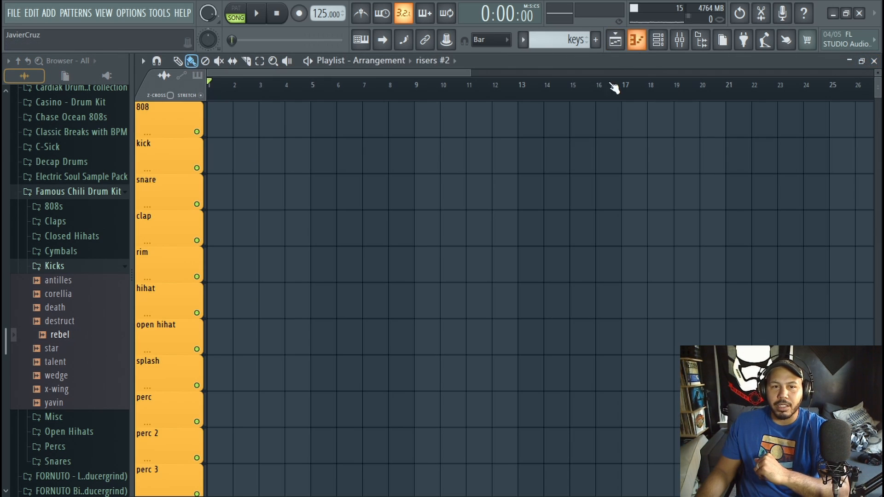
pyautogui.scroll(-4, 328, 254)
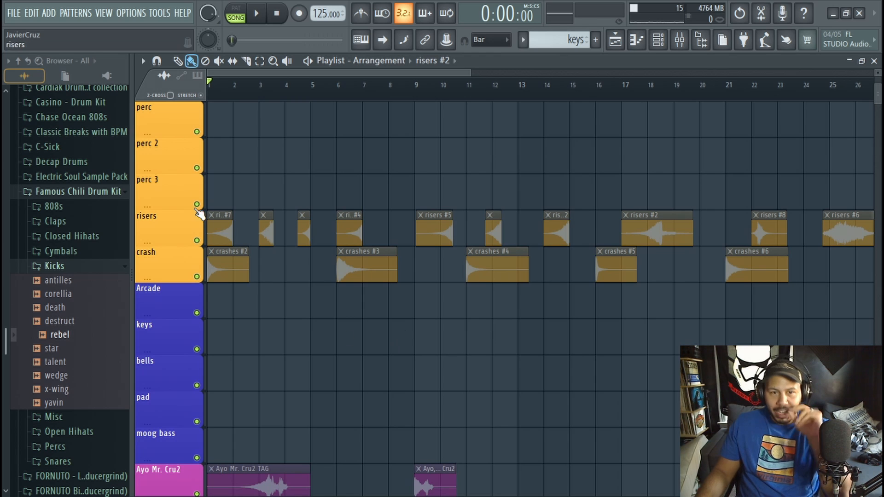
pyautogui.moveTo(499, 182)
pyautogui.mouseDown()
pyautogui.moveTo(451, 186)
pyautogui.moveTo(432, 220)
pyautogui.mouseUp()
pyautogui.scroll(-7, 366, 162)
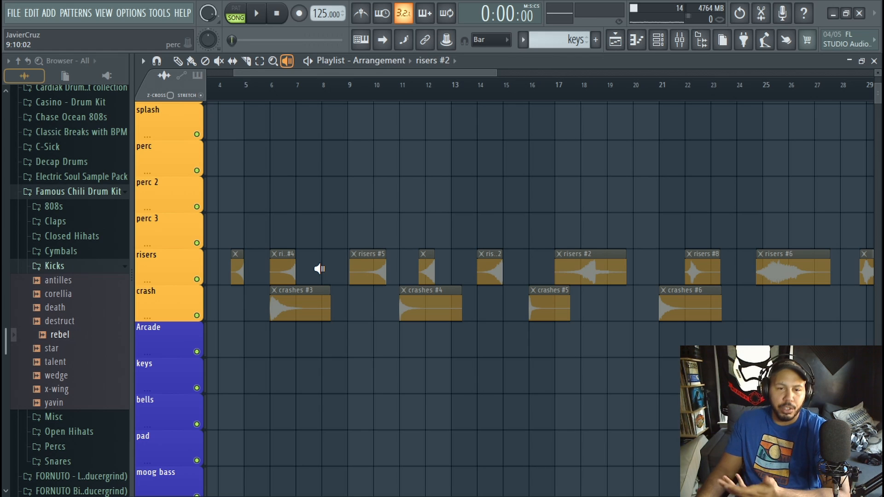
pyautogui.click(367, 266)
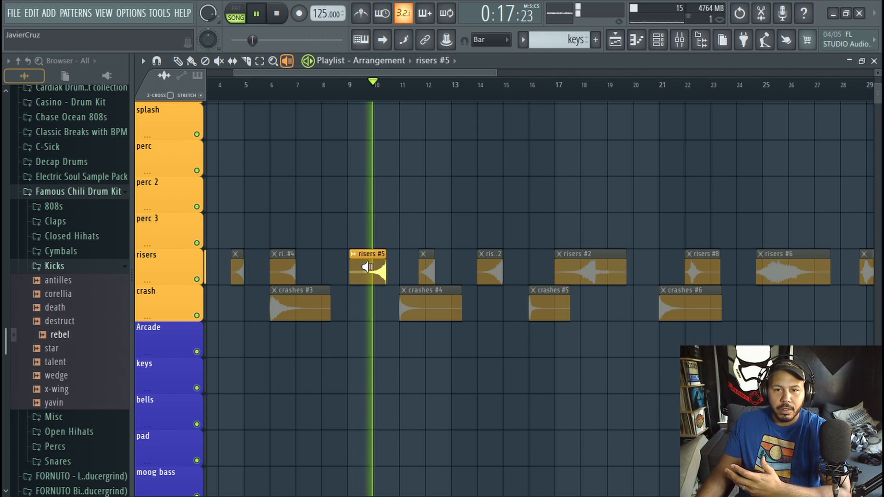
# Audition the risers #14 clip further along the playlist, near the CHORUS marker around bar 35.
pyautogui.moveTo(694, 222); pyautogui.dragTo(231, 226)
pyautogui.click(668, 272)
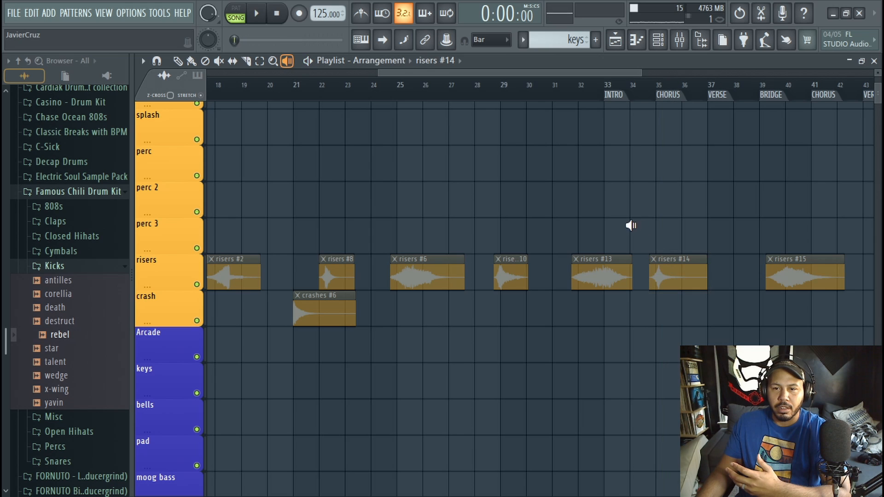
pyautogui.click(651, 272)
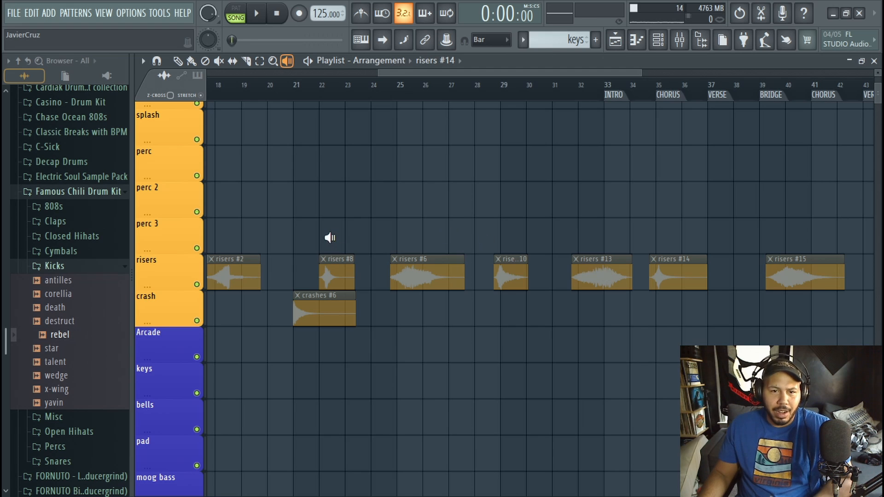
# Go back to the start of the arrangement and audition the crashes #3 clip and the producer tag clip at bar 9.
pyautogui.moveTo(329, 237); pyautogui.dragTo(764, 196)
pyautogui.moveTo(459, 344); pyautogui.dragTo(507, 389)
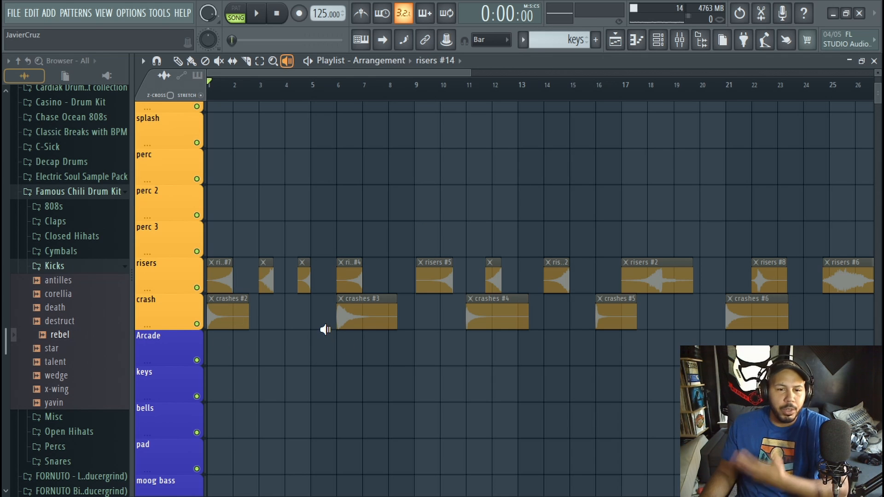
pyautogui.moveTo(338, 318); pyautogui.dragTo(339, 318)
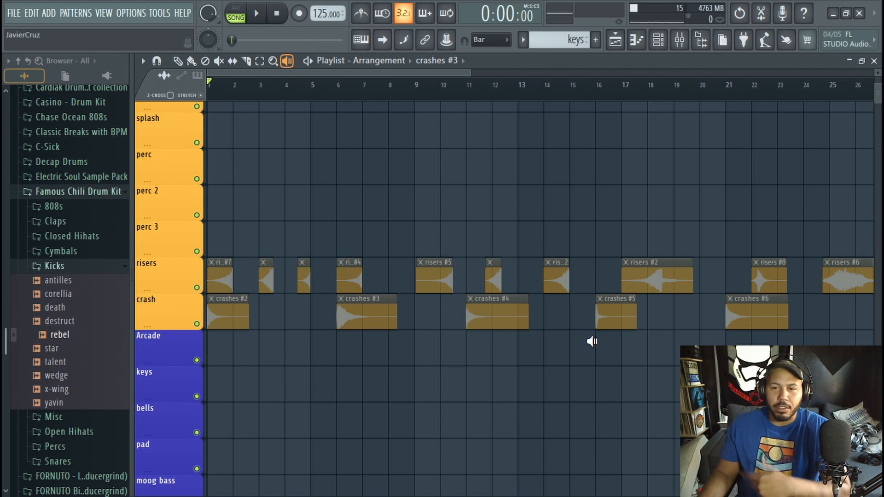
pyautogui.scroll(-4, 304, 405)
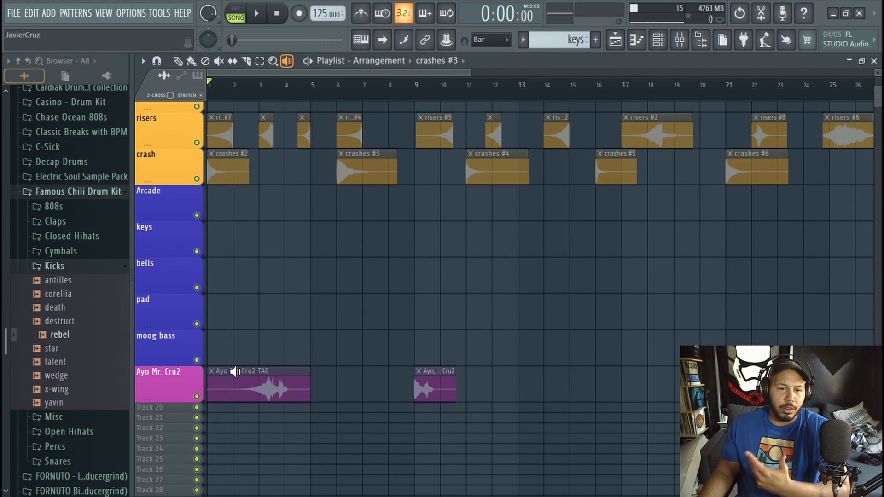
pyautogui.moveTo(415, 391); pyautogui.dragTo(416, 391)
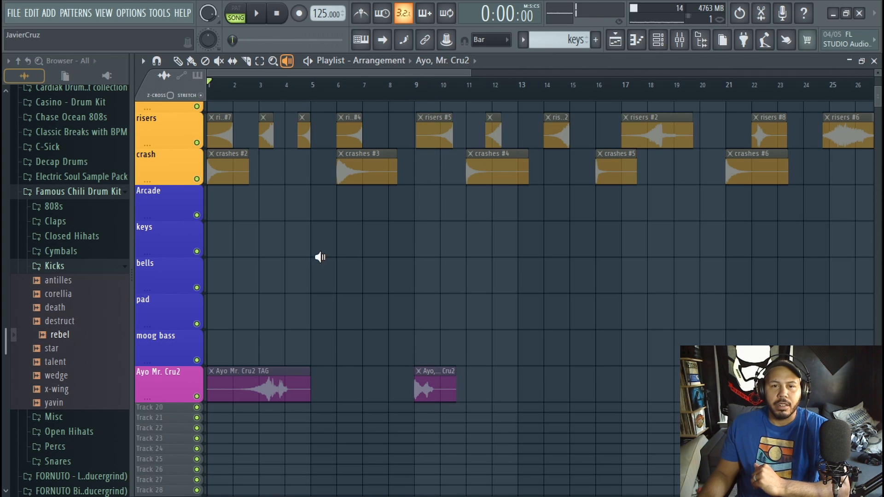
# Show the mixer again and select the producer tag insert on track 22 to view its effects.
pyautogui.click(658, 39)
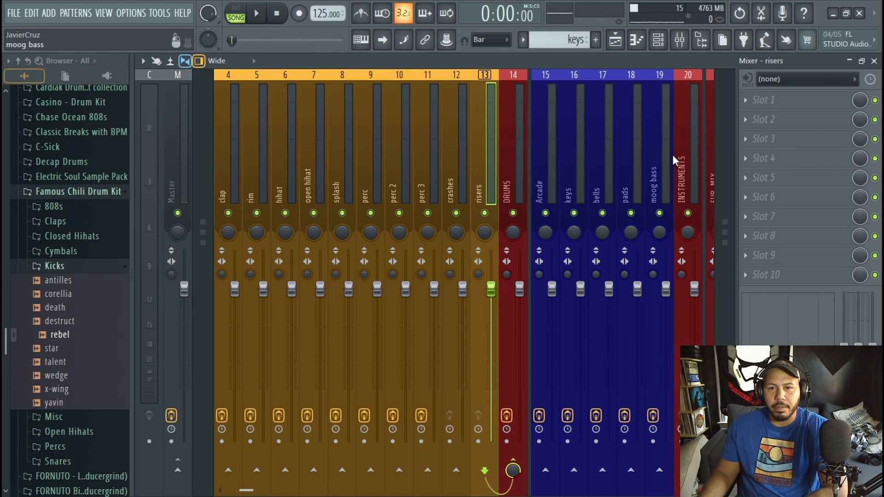
pyautogui.scroll(-6, 679, 159)
pyautogui.click(569, 186)
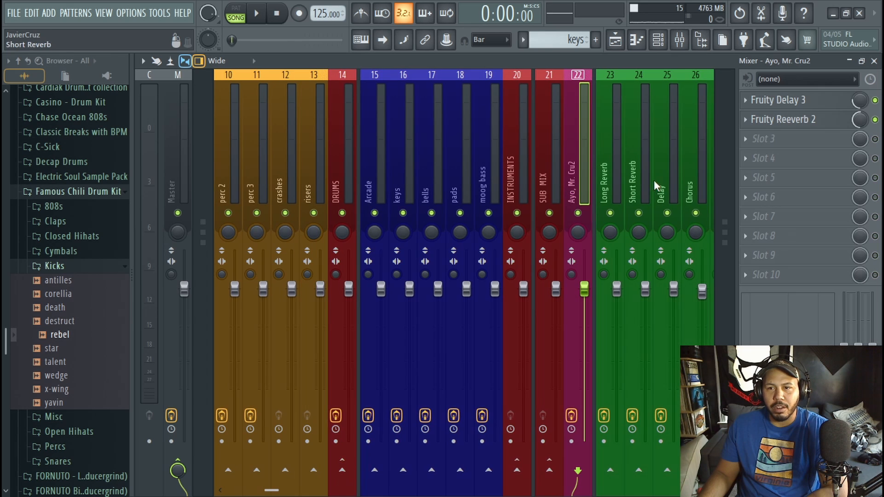
# Step through the drum inserts from 808 on track 1 to the DRUMS bus on track 14, examining each effects chain.
pyautogui.scroll(9, 438, 150)
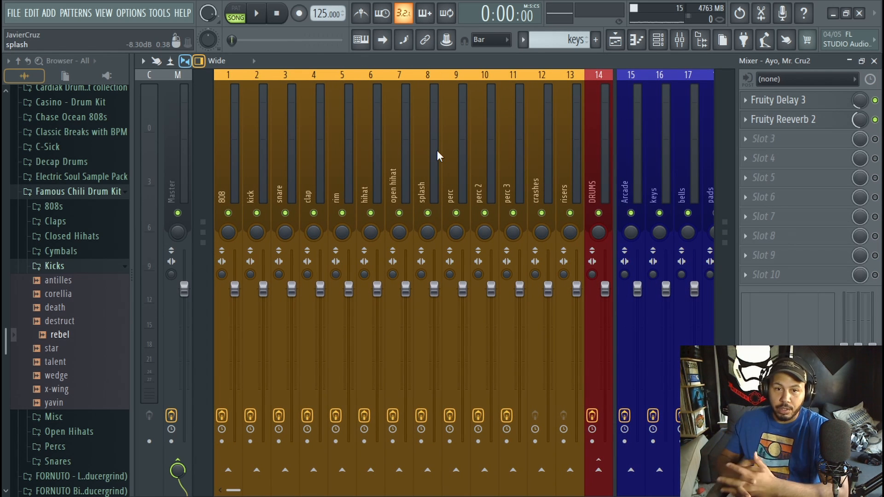
pyautogui.click(234, 157)
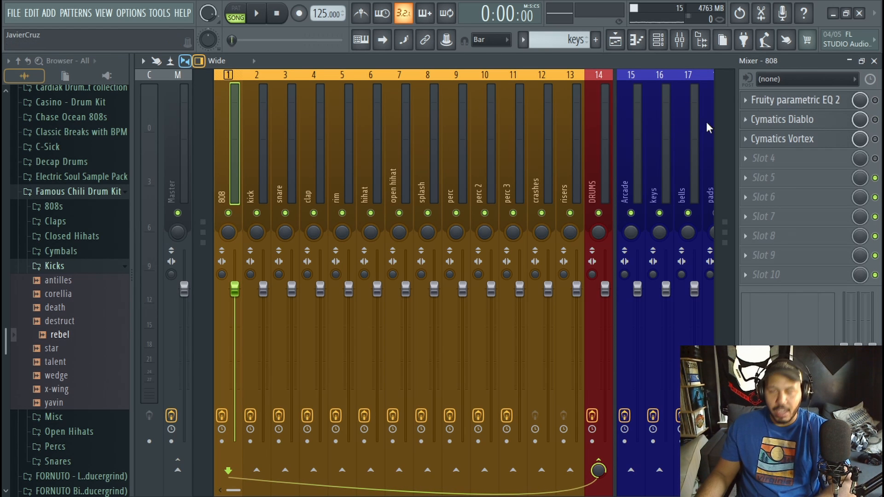
pyautogui.press('Right')
pyautogui.press('Right')
pyautogui.press('Right')
pyautogui.press('Right')
pyautogui.press('Right')
pyautogui.press('Right')
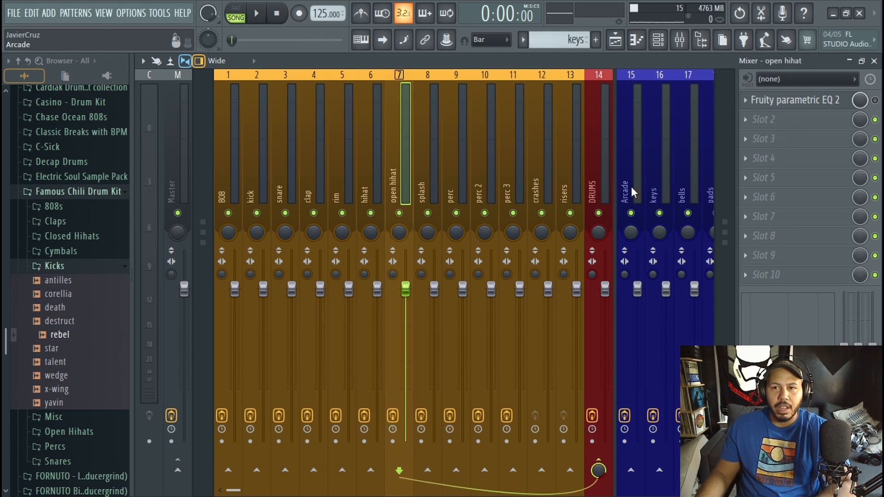
pyautogui.press('Right')
pyautogui.press('Right')
pyautogui.press('Right')
pyautogui.press('Right')
pyautogui.press('Right')
pyautogui.press('Right')
pyautogui.press('Right')
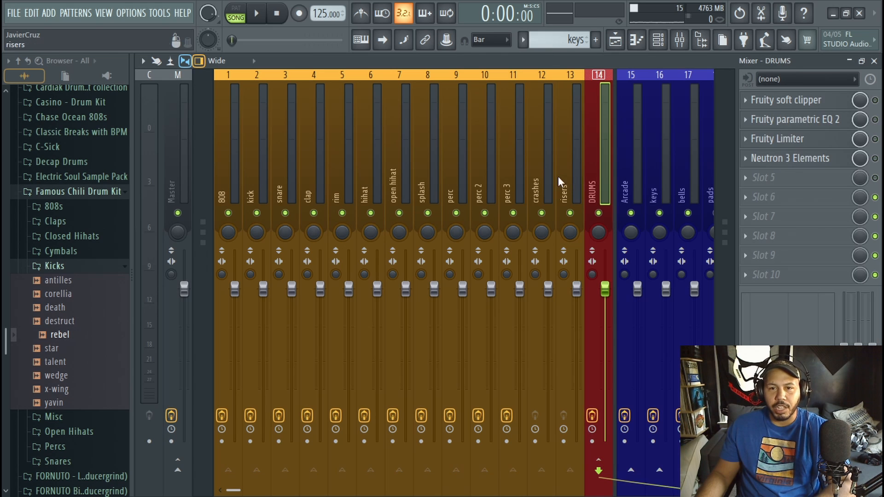
# Step through the instrument inserts from Arcade past keys and bells to the INSTRUMENTS bus on track 20, examining their effects.
pyautogui.press('Right')
pyautogui.press('Right')
pyautogui.press('F2')
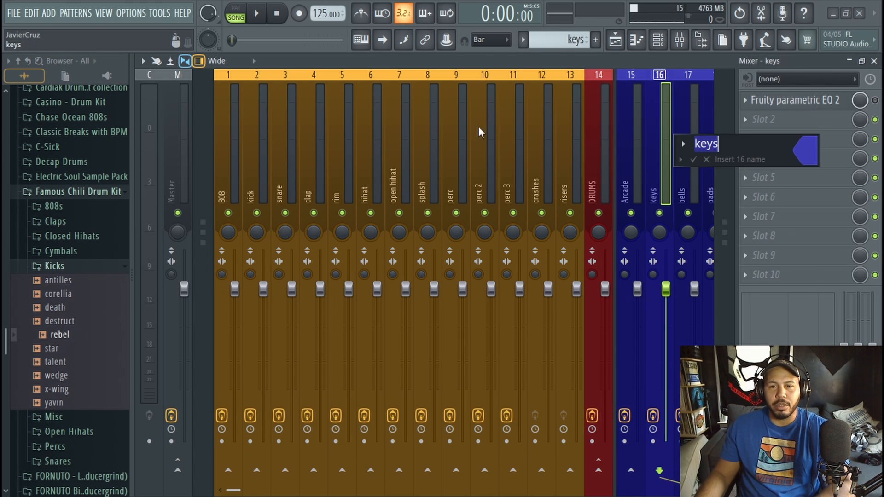
pyautogui.press('Return')
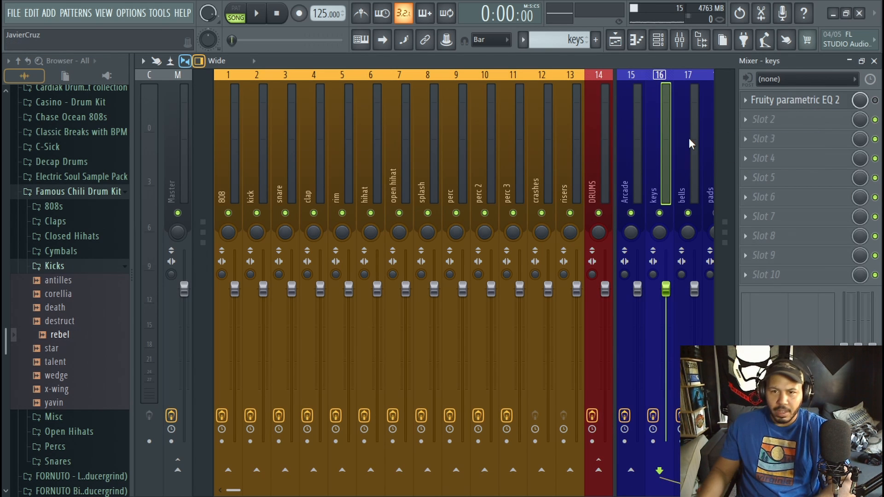
pyautogui.click(689, 138)
pyautogui.scroll(-5, 618, 130)
pyautogui.press('Right')
pyautogui.press('Right')
pyautogui.press('Right')
pyautogui.press('Right')
pyautogui.press('Right')
pyautogui.press('Right')
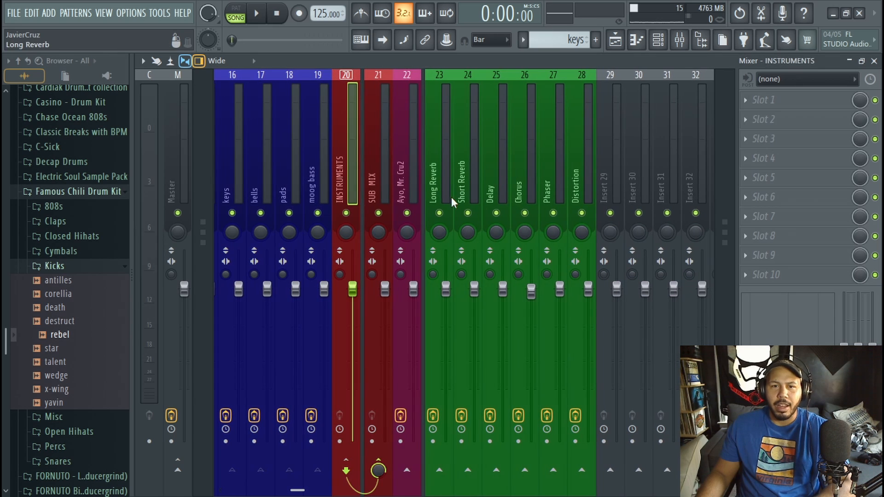
# Step through the effect send inserts to Chorus on track 26 and back to the producer tag insert, examining their effects.
pyautogui.press('Right')
pyautogui.press('Right')
pyautogui.press('Right')
pyautogui.press('Right')
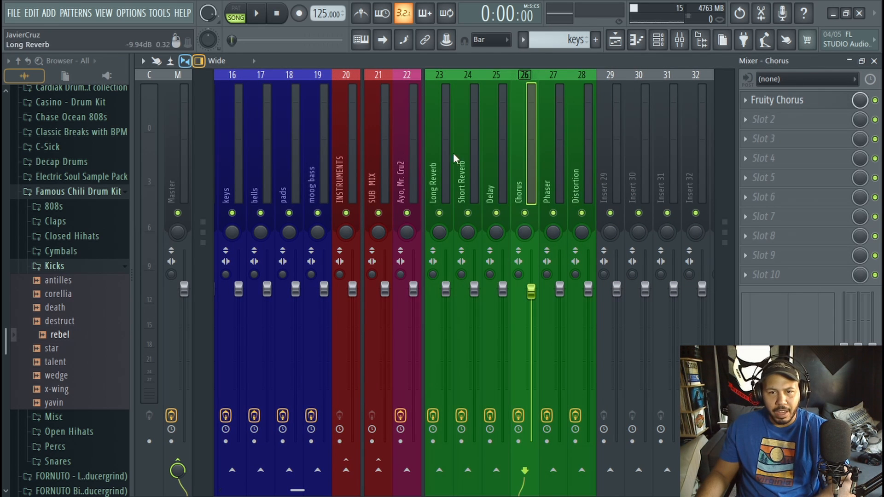
pyautogui.press('Left')
pyautogui.press('Left')
pyautogui.press('Left')
pyautogui.press('Left')
pyautogui.press('Left')
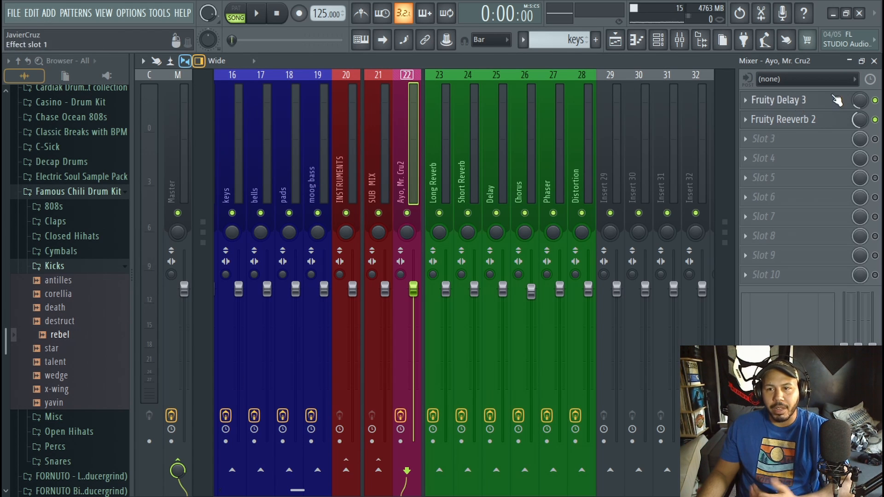
# Return to the playlist, view the sampler settings of the producer tag clip at bar 9, and collapse the settings window.
pyautogui.click(875, 62)
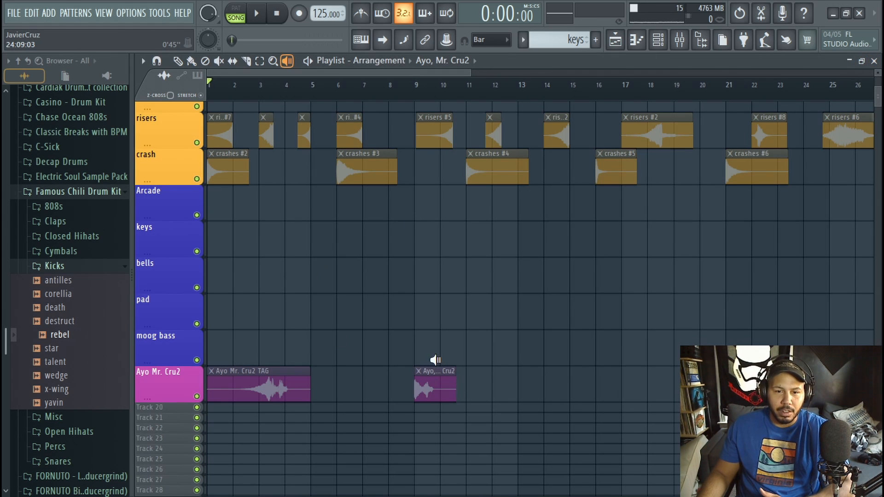
pyautogui.press('p')
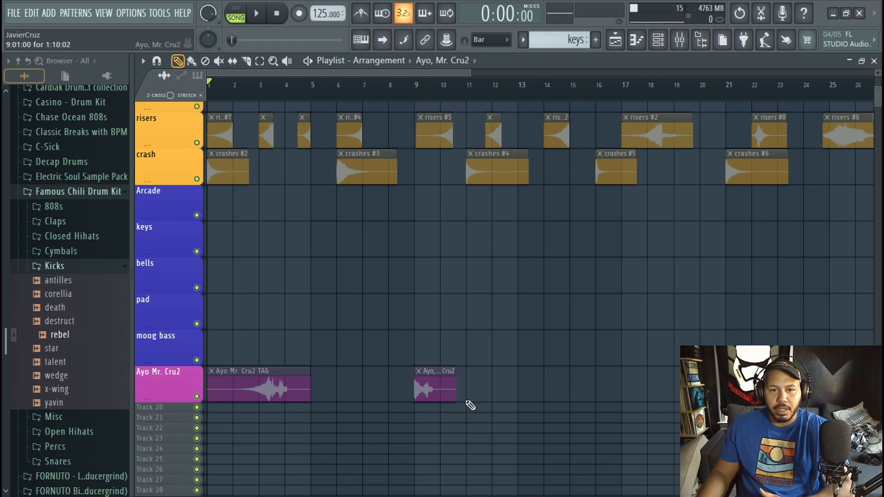
pyautogui.doubleClick(435, 372)
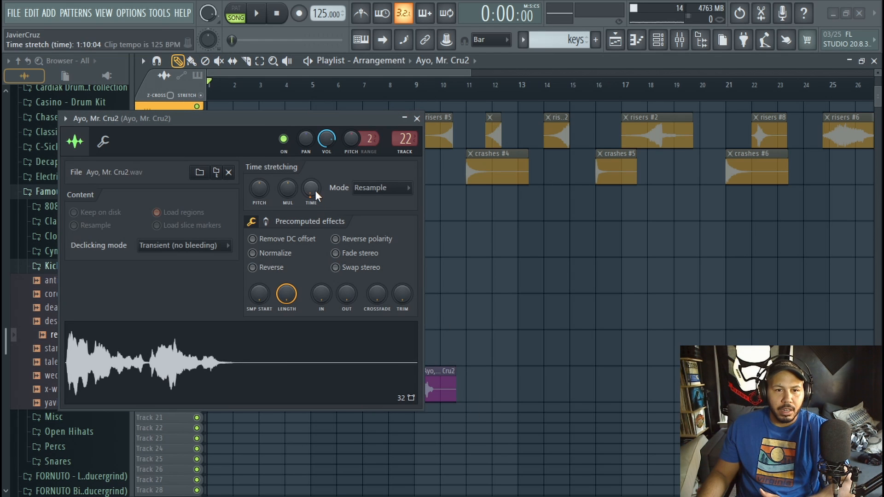
pyautogui.moveTo(304, 120); pyautogui.dragTo(405, 114)
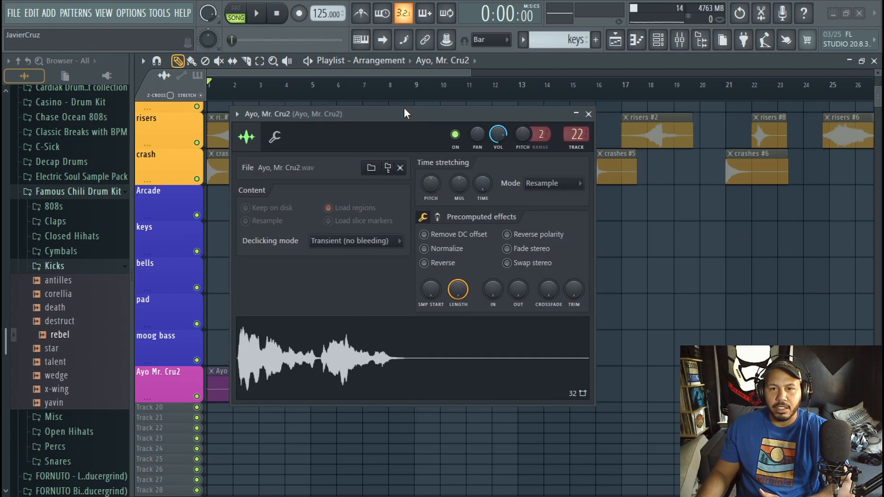
pyautogui.click(576, 113)
# Save the project to the Desktop as an FL Studio song file named Template v2.
pyautogui.click(17, 19)
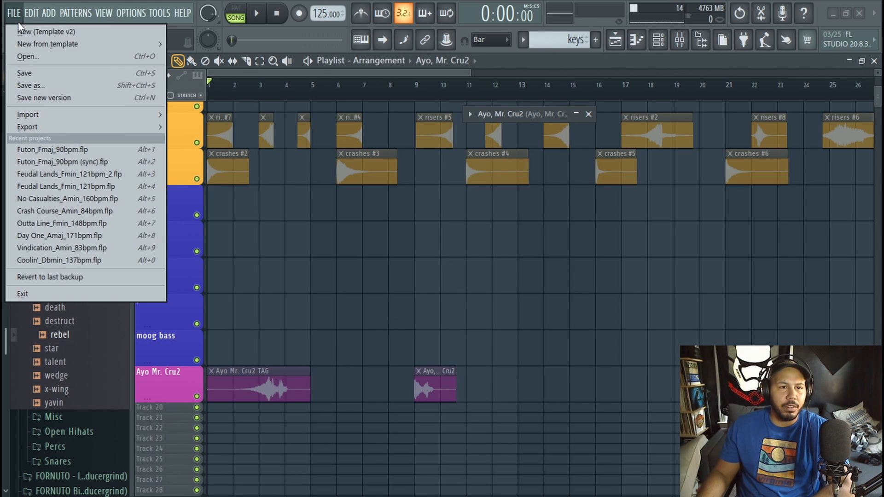
pyautogui.click(39, 85)
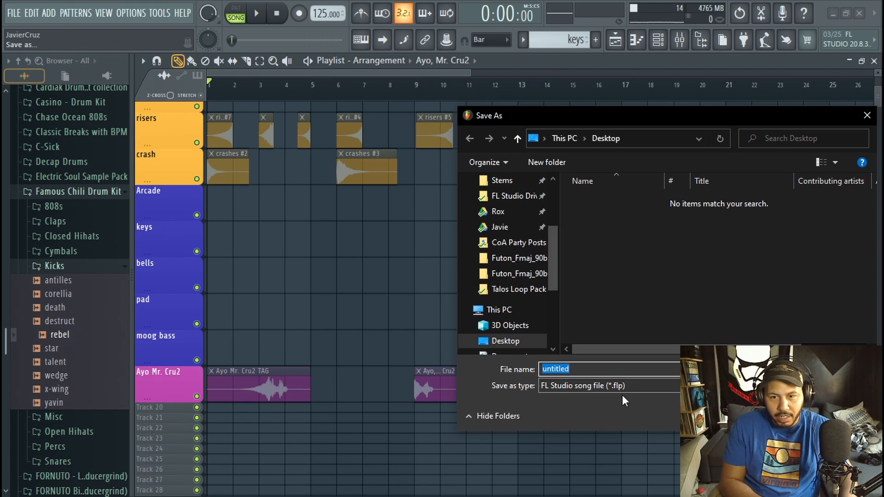
pyautogui.write('Template')
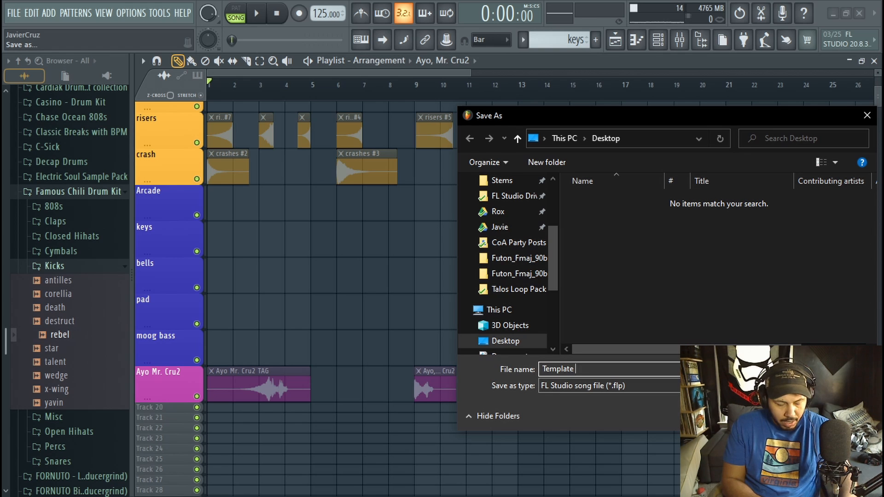
pyautogui.write(' c.2')
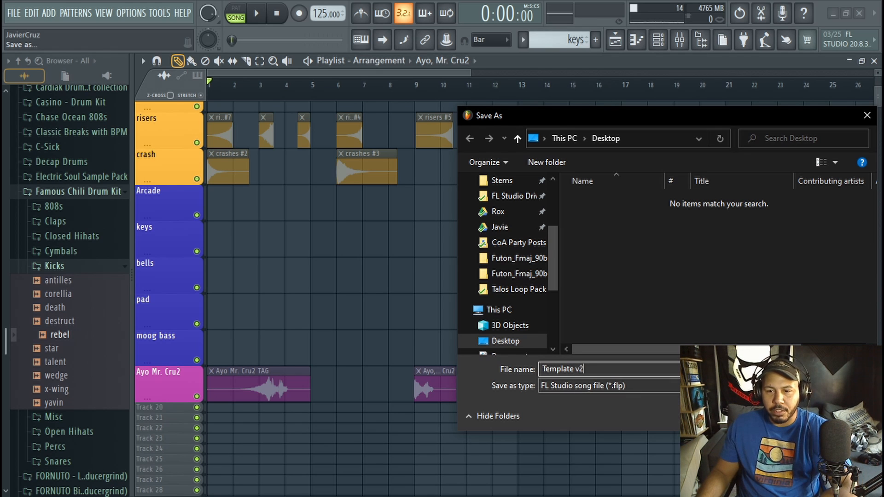
pyautogui.press('Return')
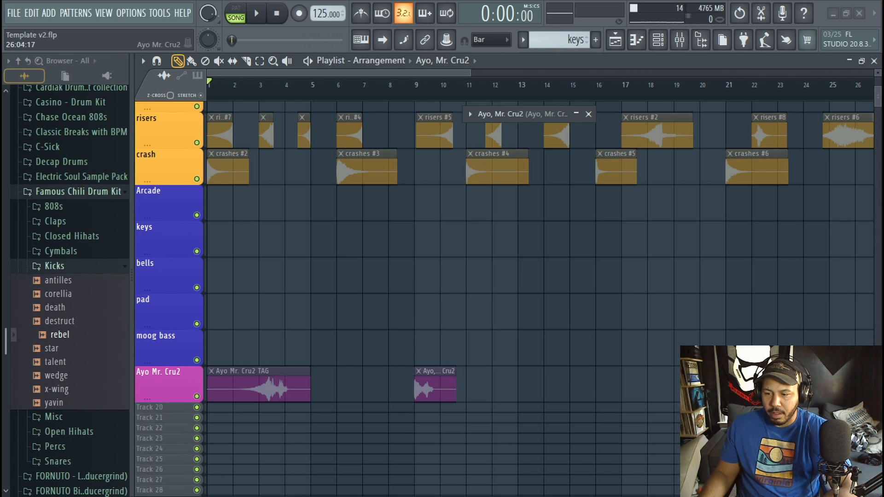
# Switch to File Explorer and open Documents > Image-Line > FL Studio > Projects > Templates, showing the template project files.
pyautogui.press('super+e')
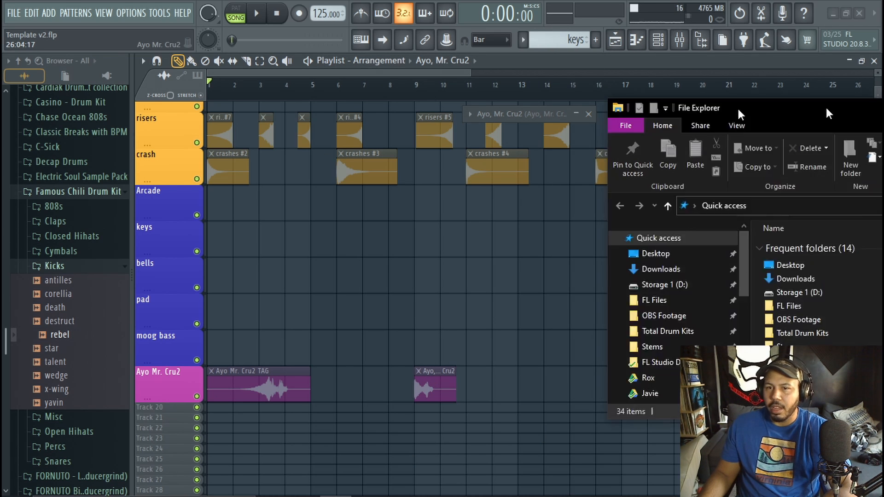
pyautogui.doubleClick(482, 93)
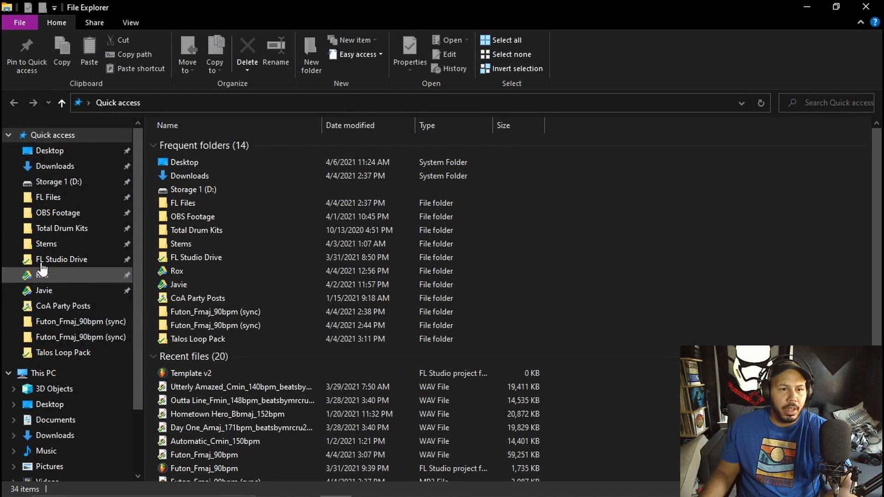
pyautogui.scroll(-1, 60, 400)
pyautogui.click(55, 379)
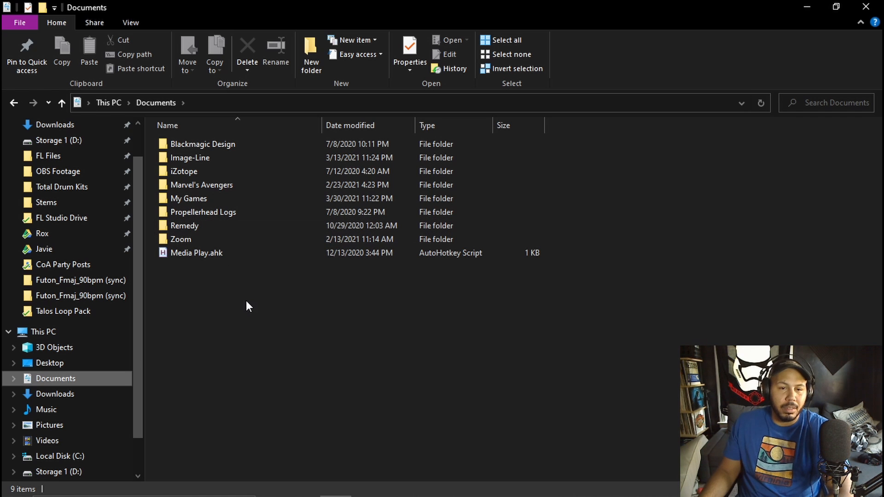
pyautogui.doubleClick(179, 158)
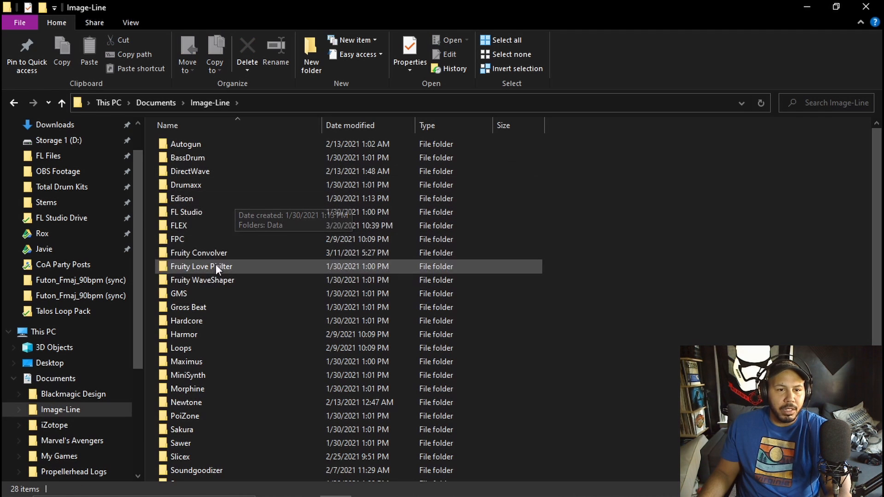
pyautogui.doubleClick(203, 214)
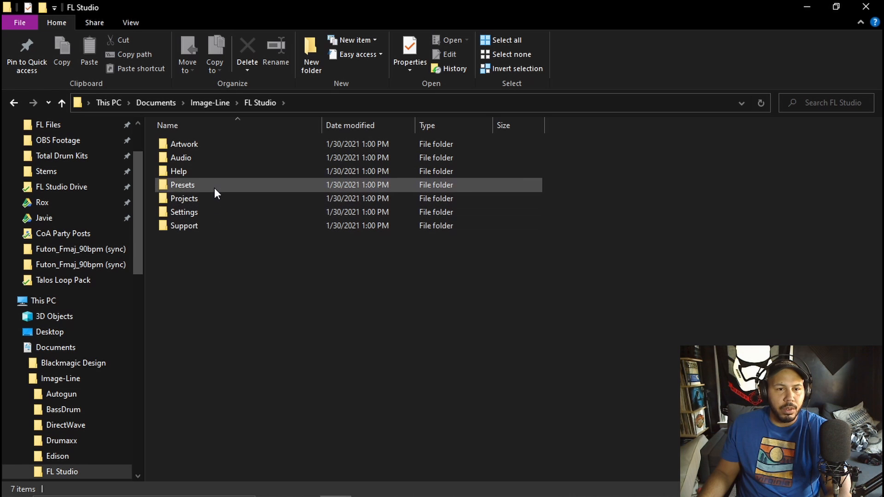
pyautogui.doubleClick(206, 201)
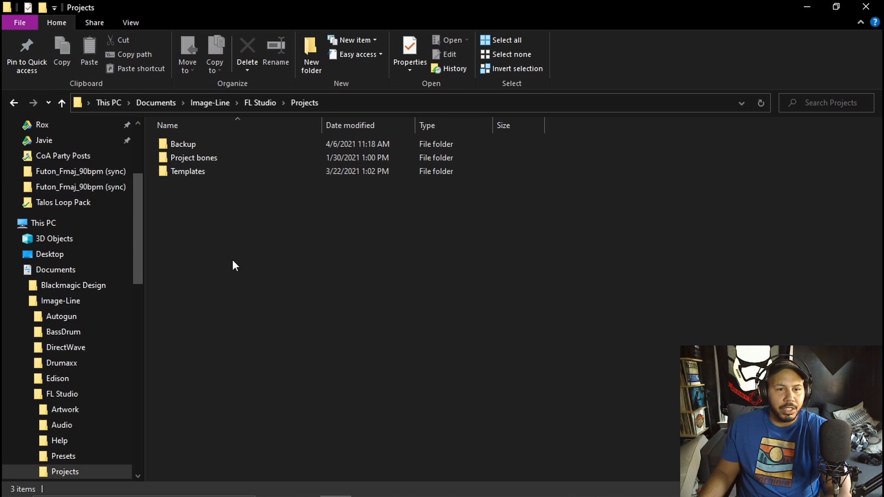
pyautogui.doubleClick(198, 172)
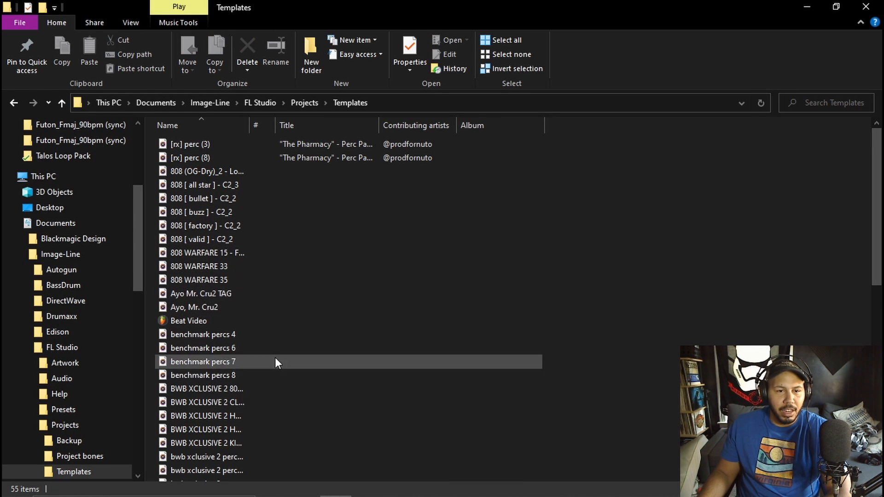
pyautogui.scroll(-8, 198, 327)
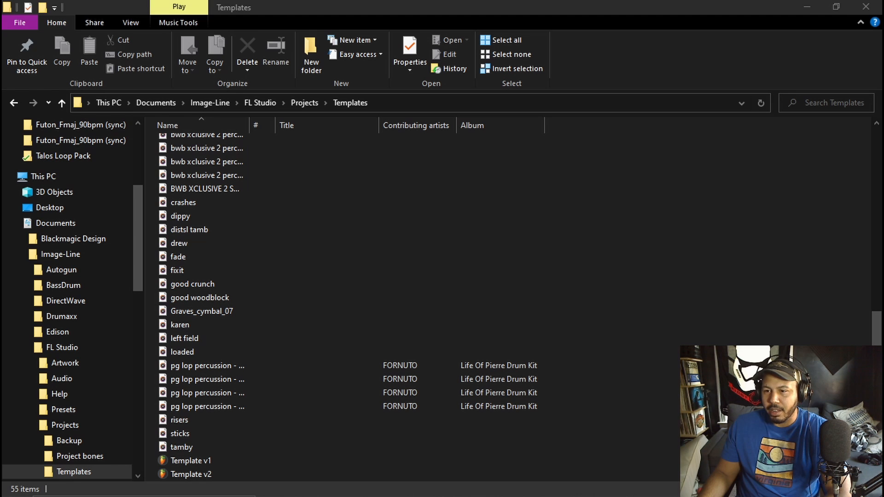
# Move Template v2 from the Desktop folder into the Templates folder, replacing the existing file of that name.
pyautogui.hotkey('alt', 'Tab')
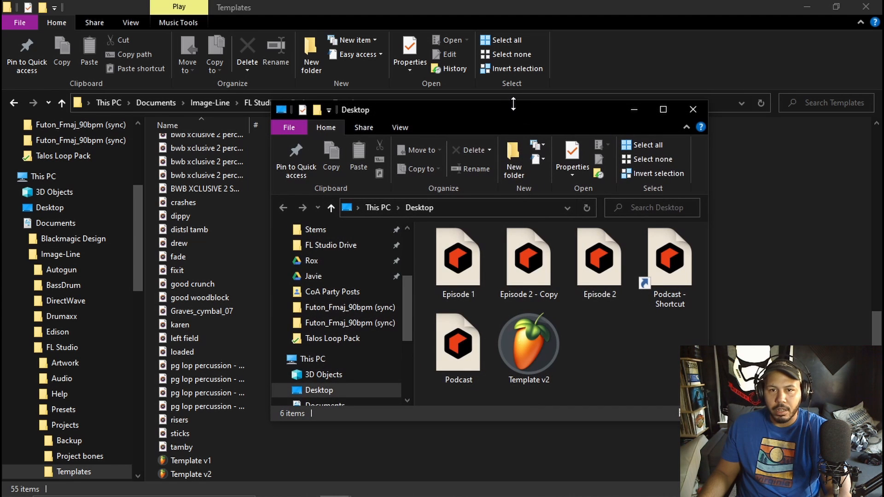
pyautogui.moveTo(546, 108); pyautogui.dragTo(708, 79)
pyautogui.moveTo(704, 308); pyautogui.dragTo(255, 272)
pyautogui.click(376, 165)
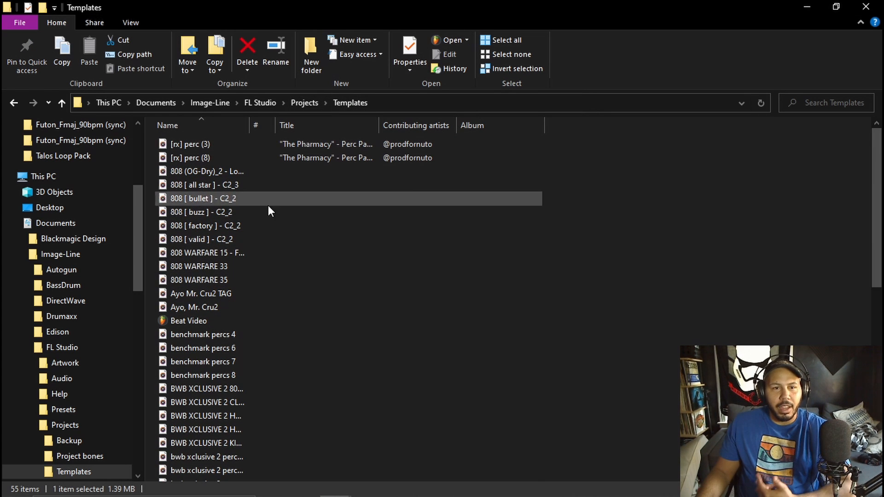
# Preview several of the bwb xclusive 2 perc samples in the Templates folder, ending with perc (9).
pyautogui.scroll(-4, 263, 416)
pyautogui.click(228, 298)
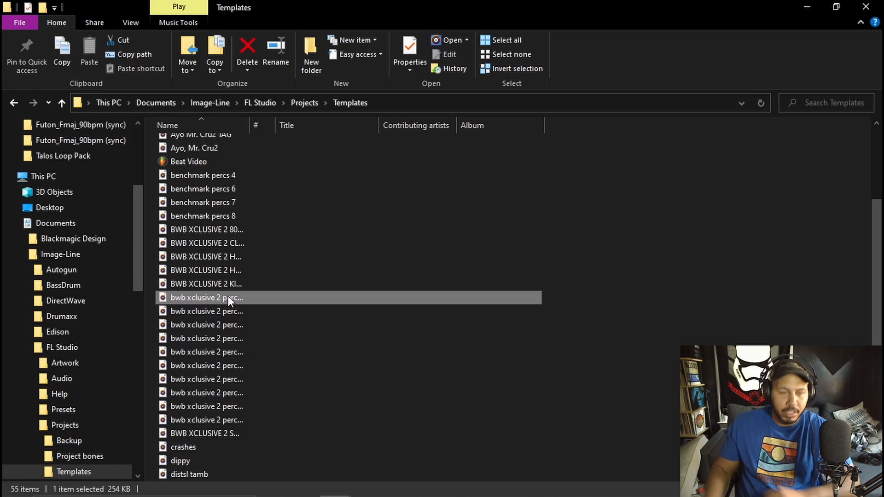
pyautogui.press('space')
pyautogui.press('Down')
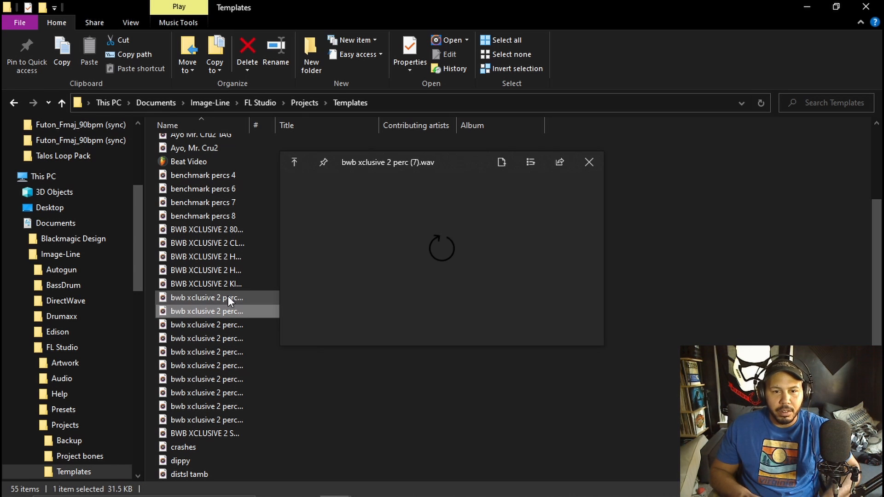
pyautogui.press('Down')
pyautogui.press('Down')
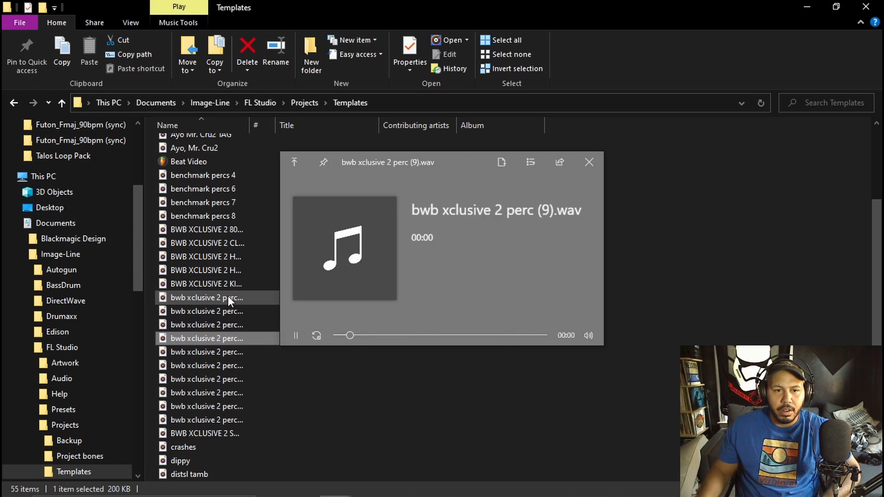
pyautogui.press('space')
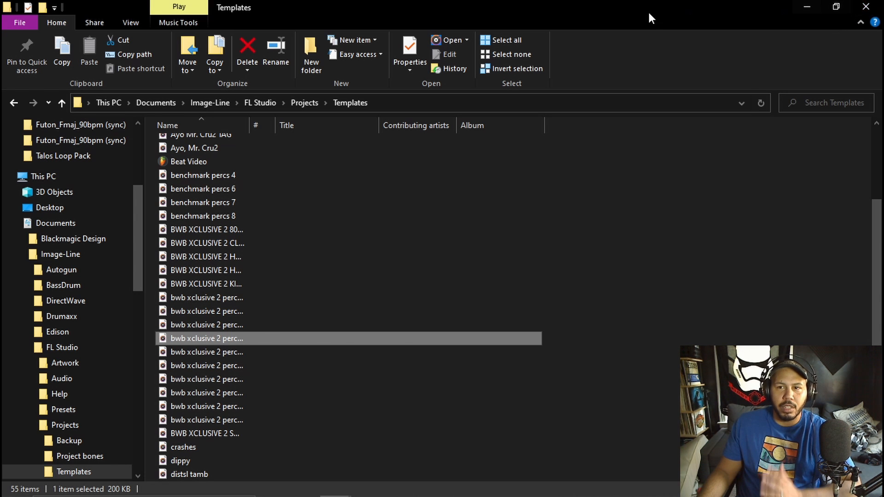
# Move the Templates window out of the way and close the Desktop folder window to return to FL Studio.
pyautogui.moveTo(649, 13); pyautogui.dragTo(883, 202)
pyautogui.moveTo(698, 84); pyautogui.dragTo(428, 65)
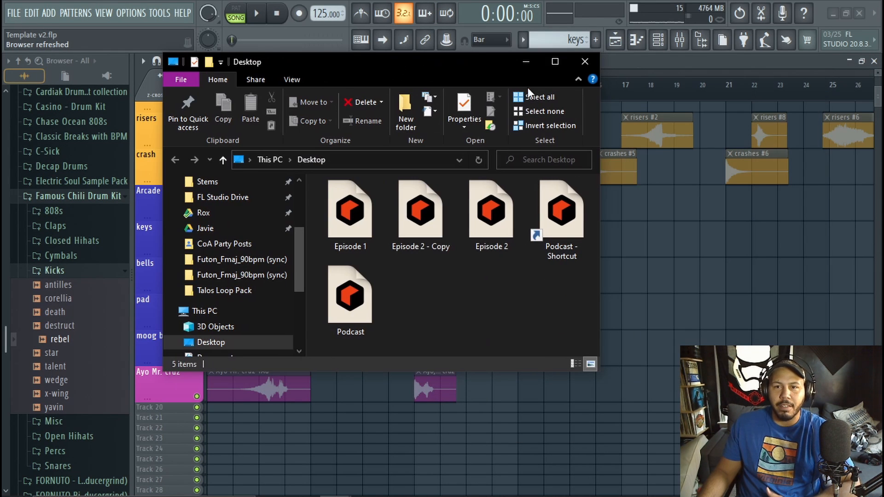
pyautogui.click(582, 65)
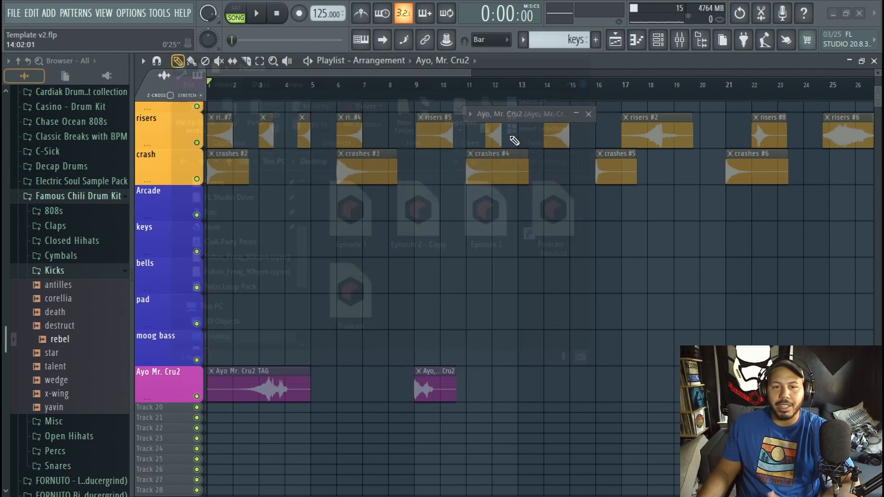
# Start exporting the project data files with Documents > Image-Line > FL Studio > Projects > Templates as the destination, and cancel the export.
pyautogui.click(15, 14)
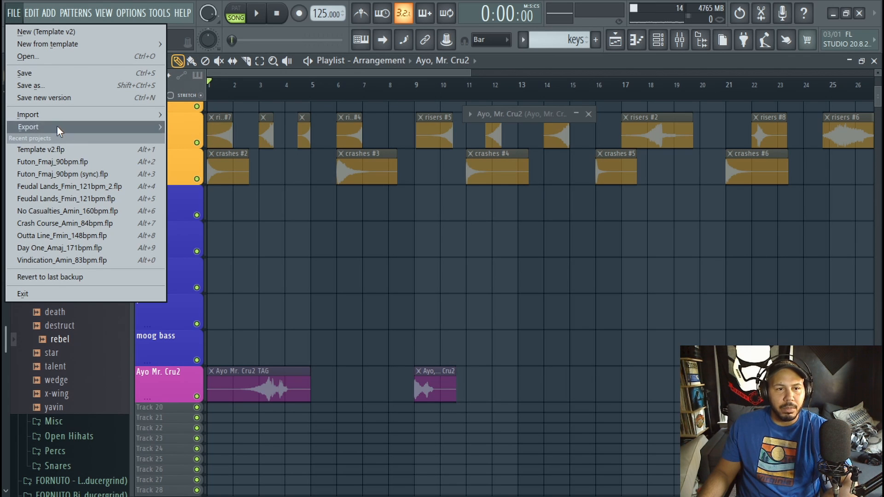
pyautogui.moveTo(57, 127)
pyautogui.click(231, 297)
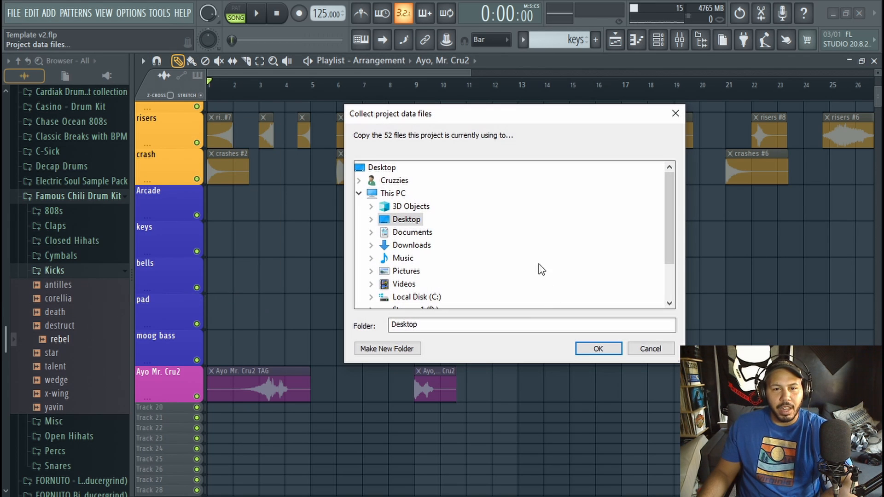
pyautogui.scroll(-2, 420, 231)
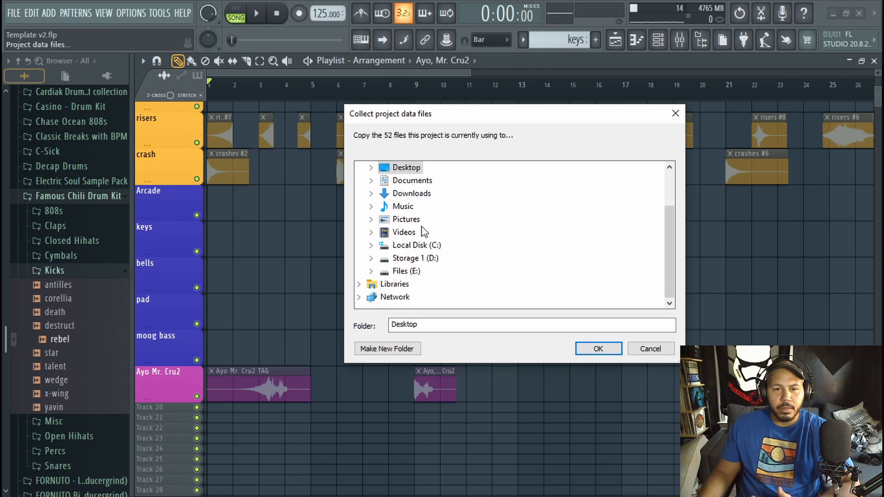
pyautogui.doubleClick(412, 181)
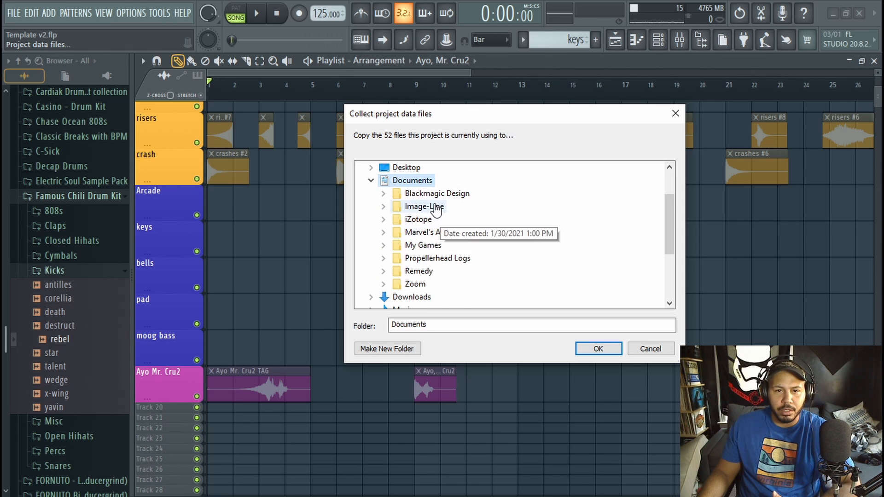
pyautogui.doubleClick(420, 206)
pyautogui.doubleClick(439, 246)
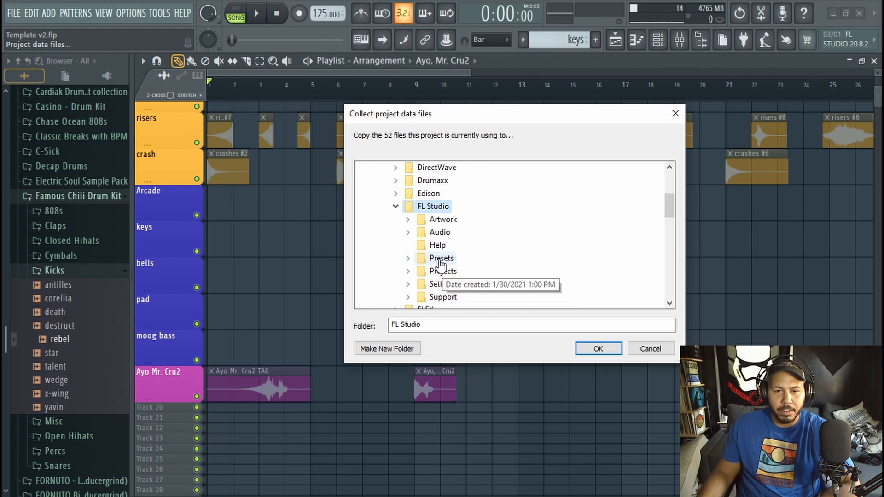
pyautogui.doubleClick(449, 272)
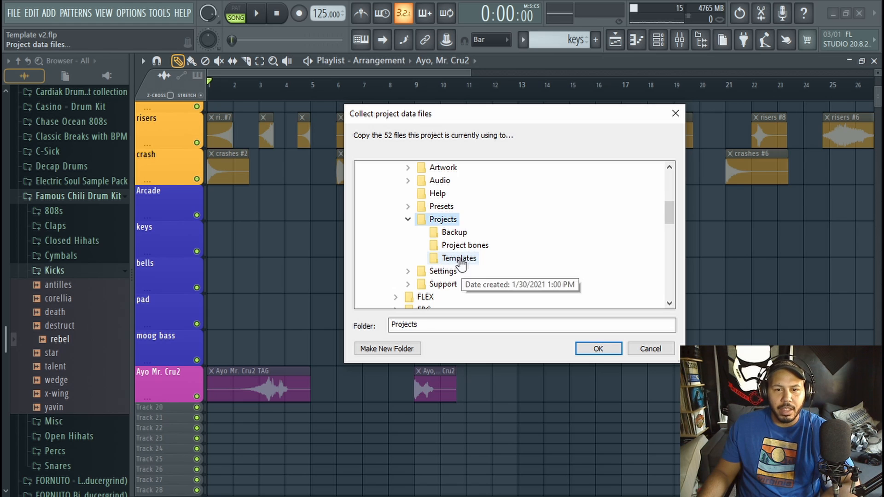
pyautogui.click(457, 258)
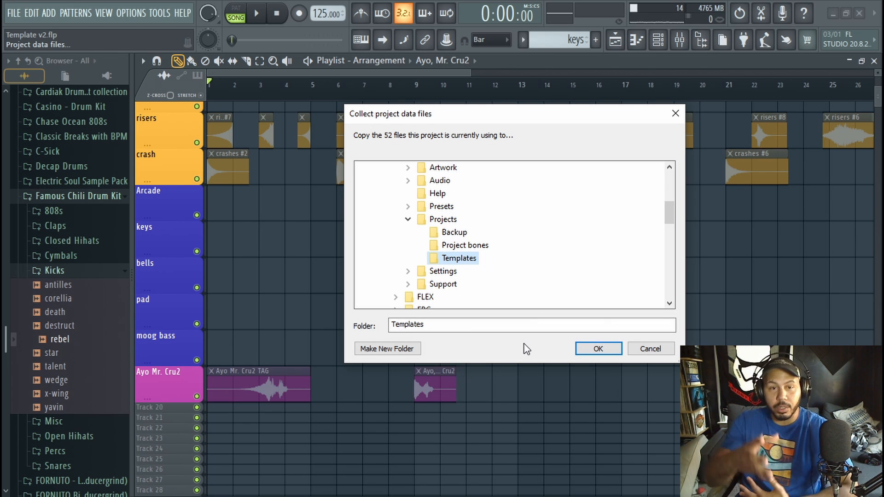
pyautogui.click(642, 352)
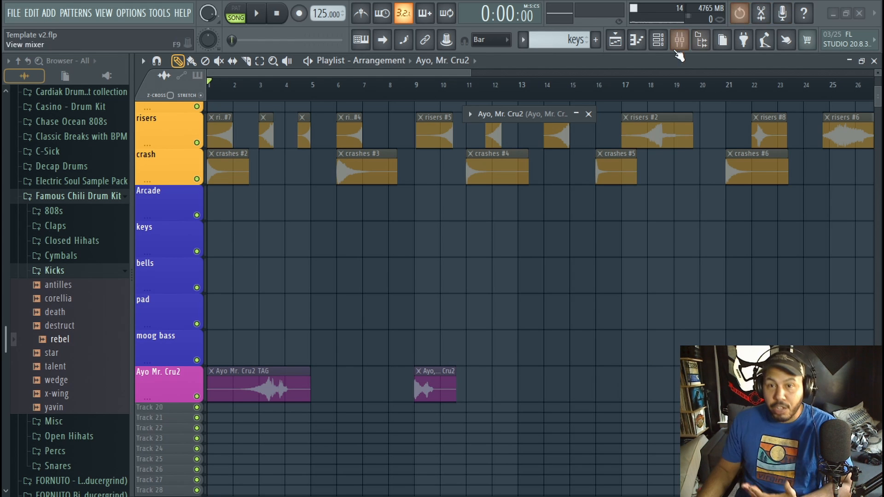
# Close the collapsed sampler settings window of the producer tag clip.
pyautogui.click(588, 114)
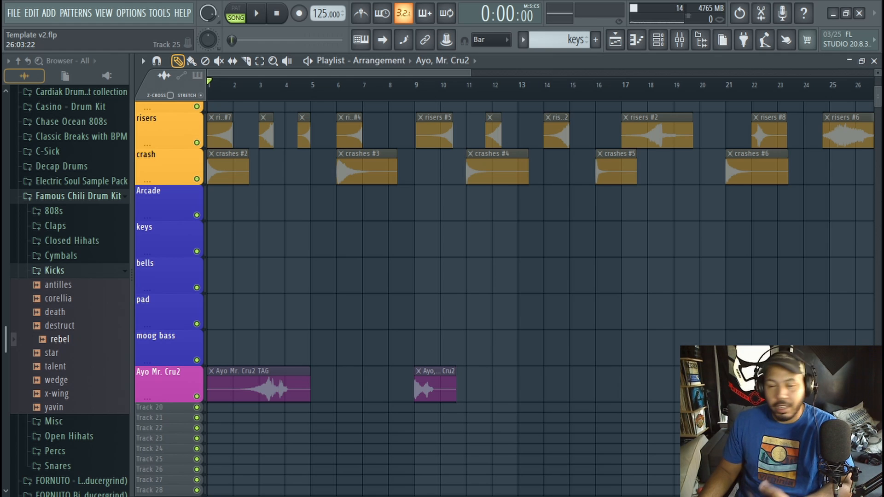